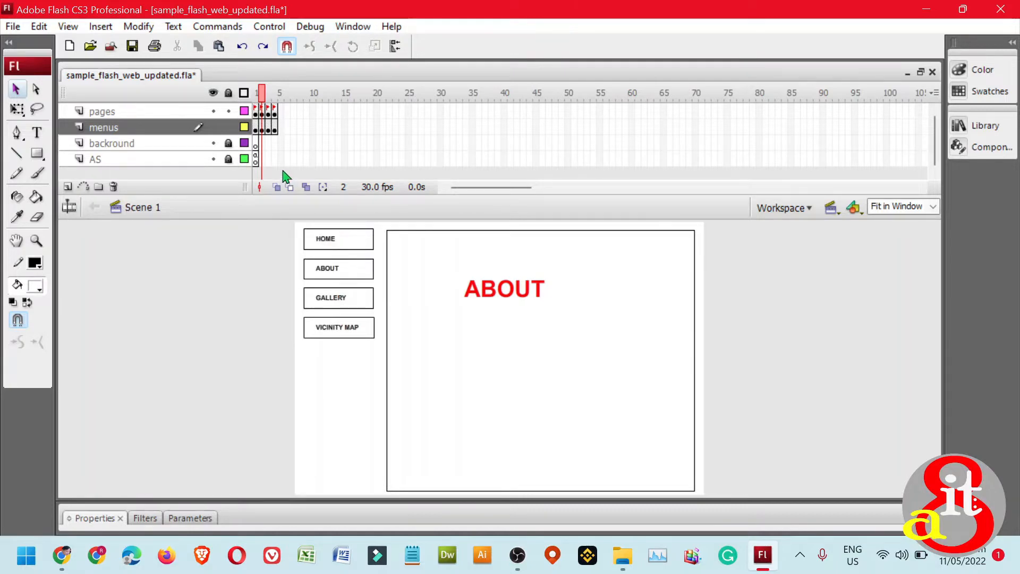
- Remove frames 2 to 4 from the menus layer so the menu buttons exist only in frame 1
left_click(261, 129)
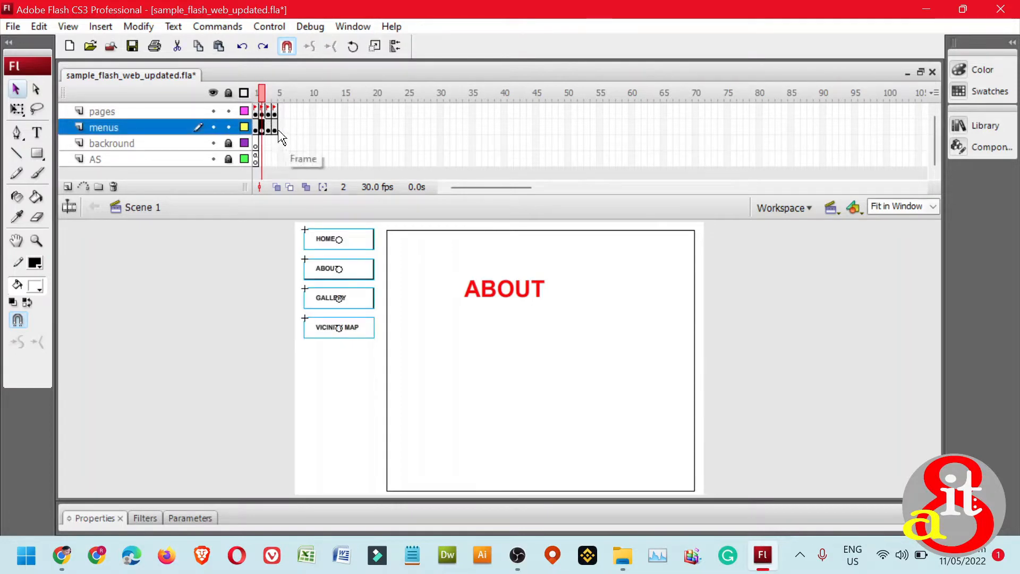
left_click(275, 130, "shift")
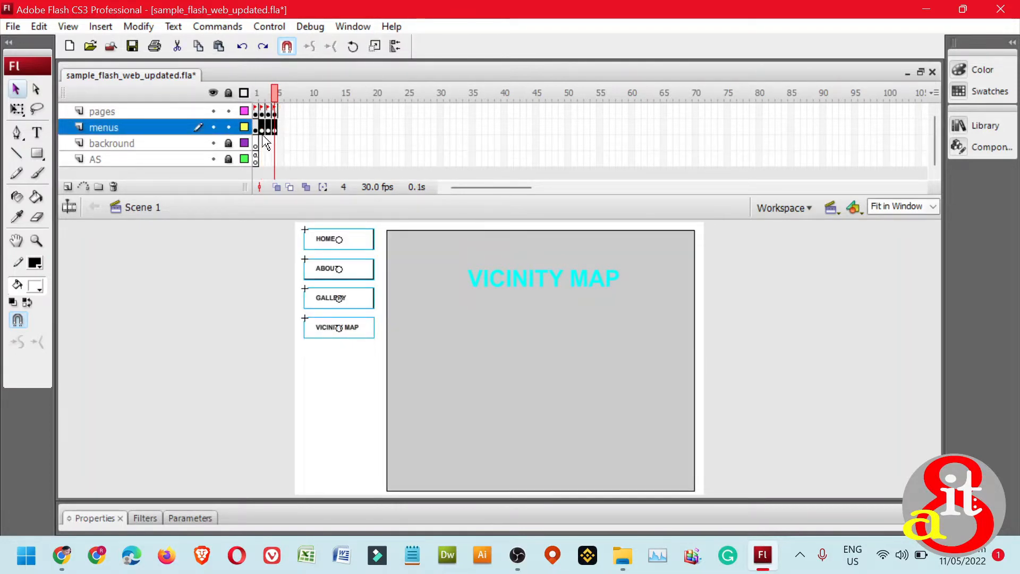
left_click(262, 131)
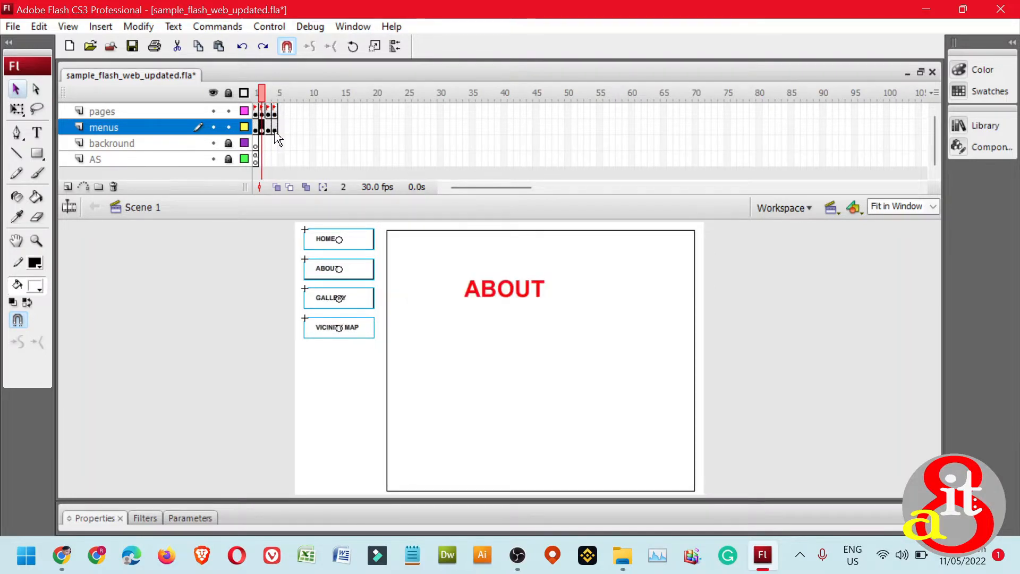
left_click(276, 133, "shift")
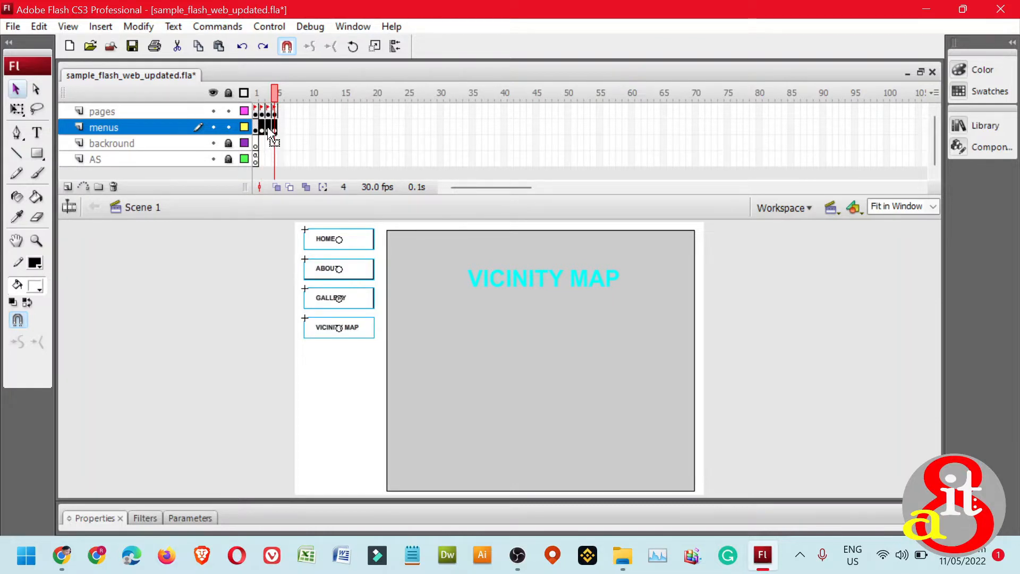
right_click(269, 131)
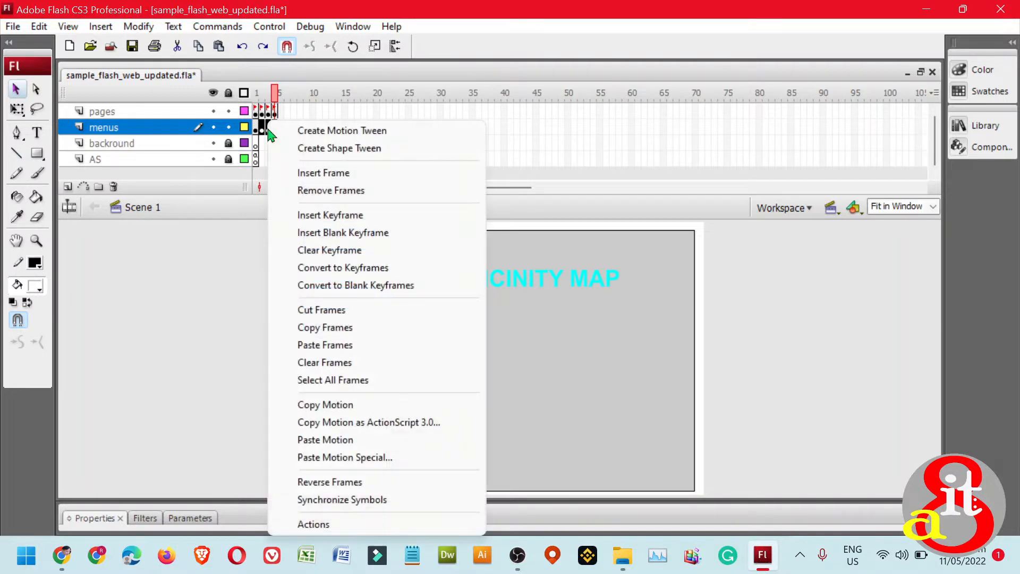
left_click(341, 191)
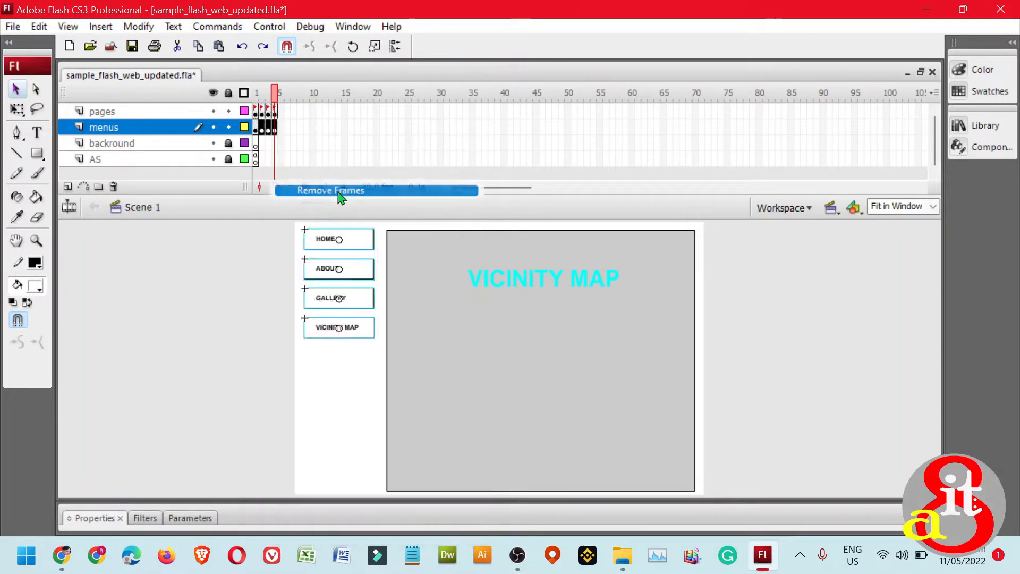
- Open the HOME button symbol for editing in place
left_click(256, 127)
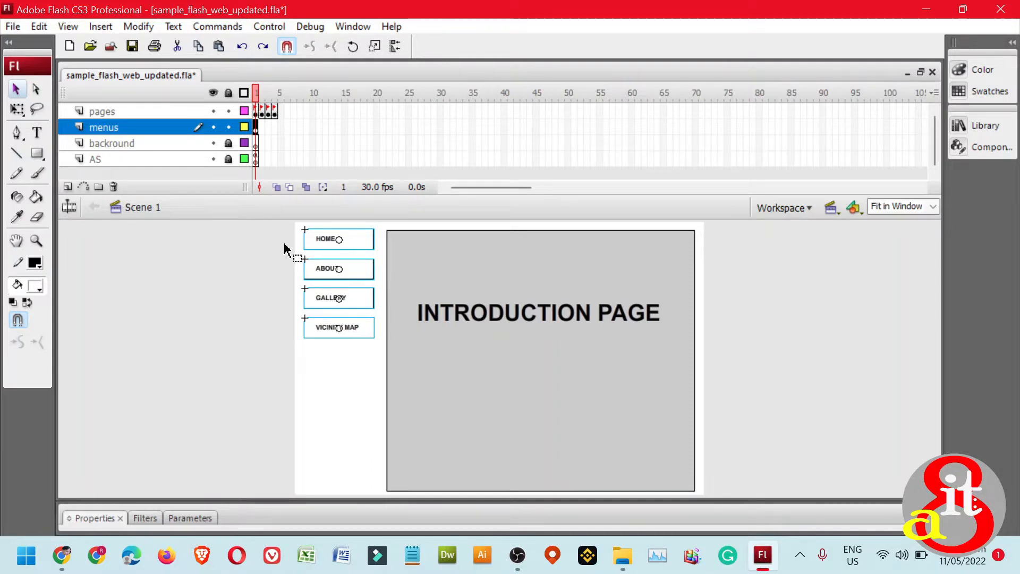
left_click(301, 244)
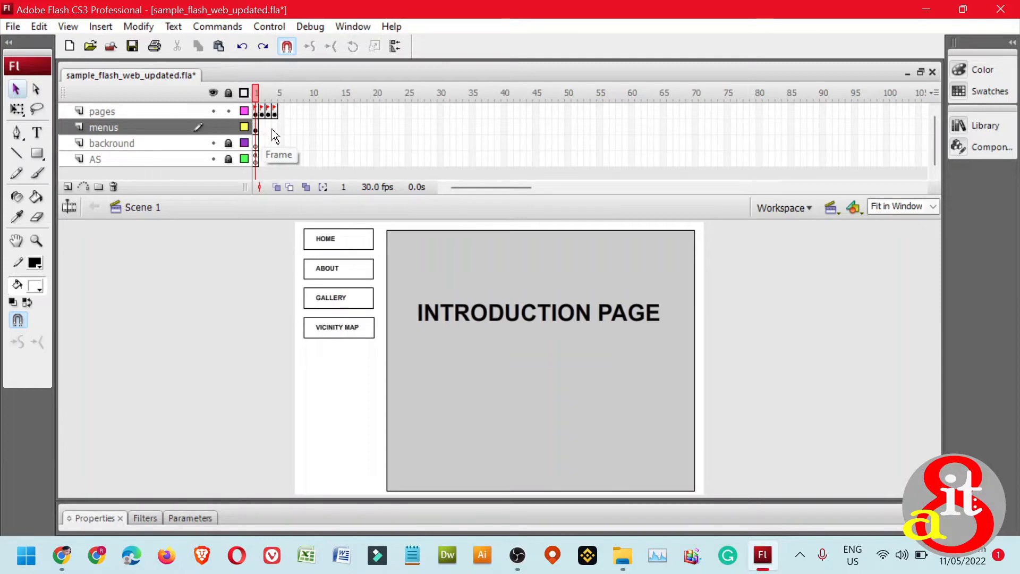
left_click(38, 242)
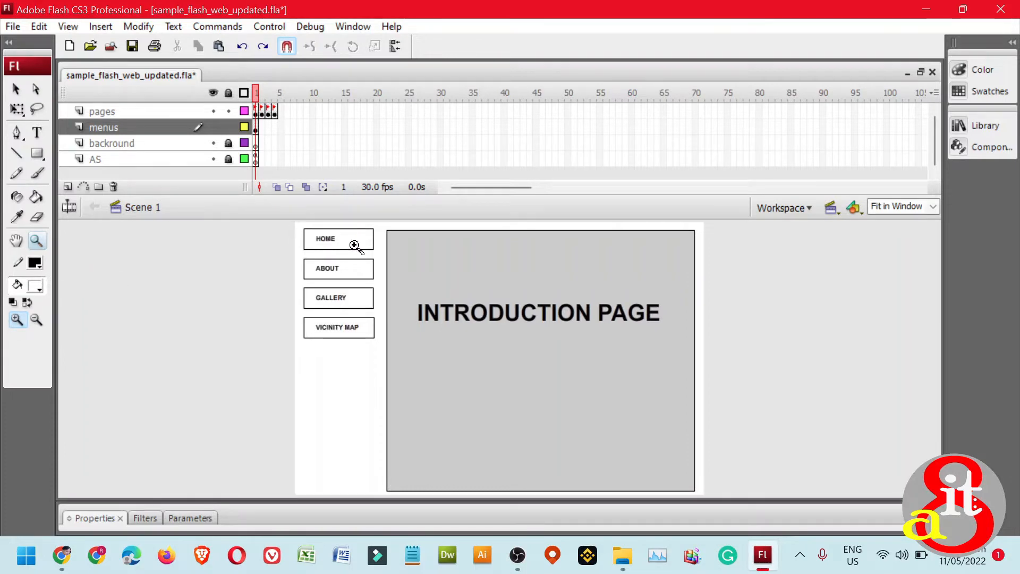
left_click_drag(291, 225, 383, 256)
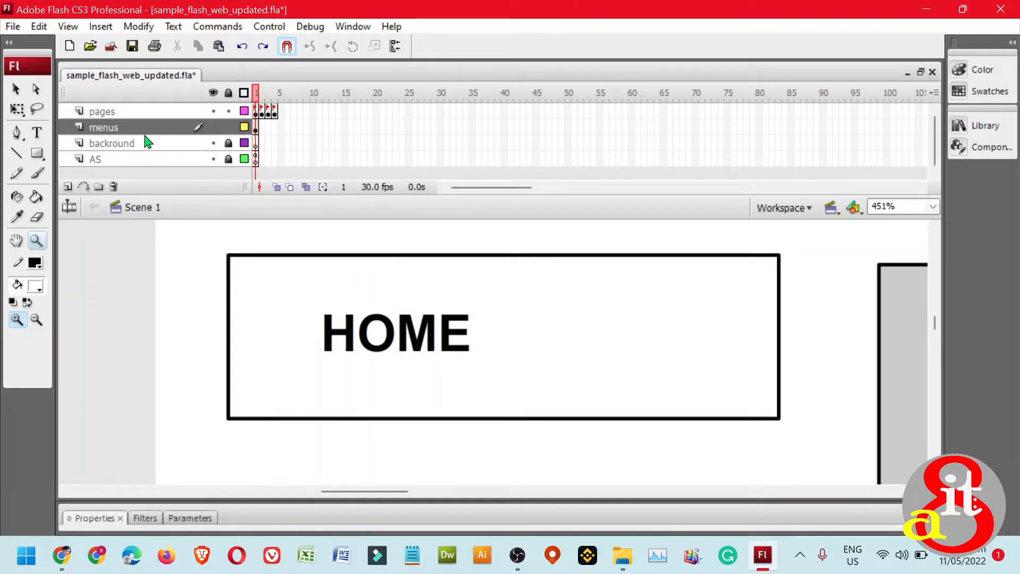
left_click(24, 92)
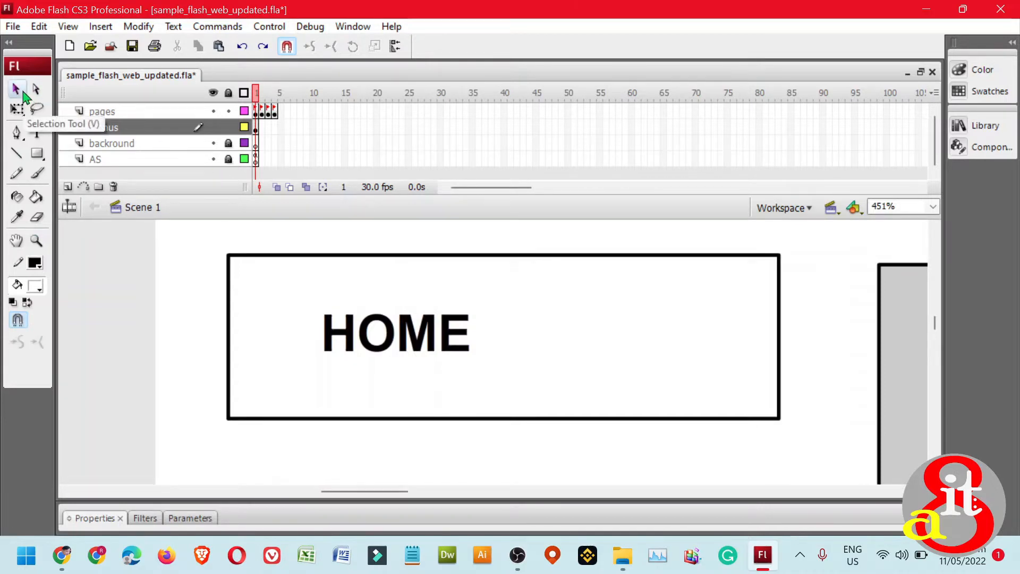
double_click(539, 309)
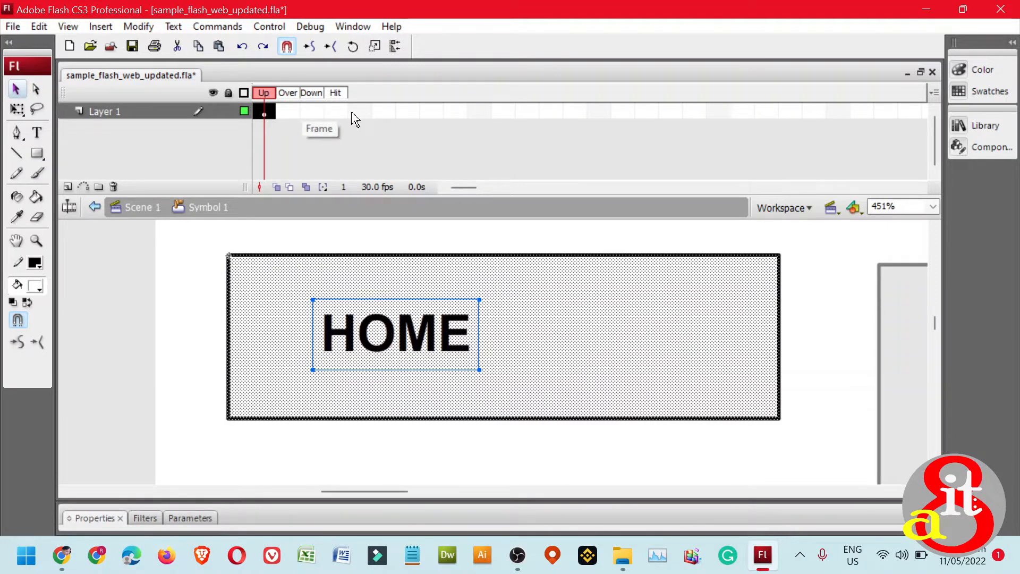
- Insert a keyframe in the button's Over state and fill its rectangle with #990000
left_click(287, 112)
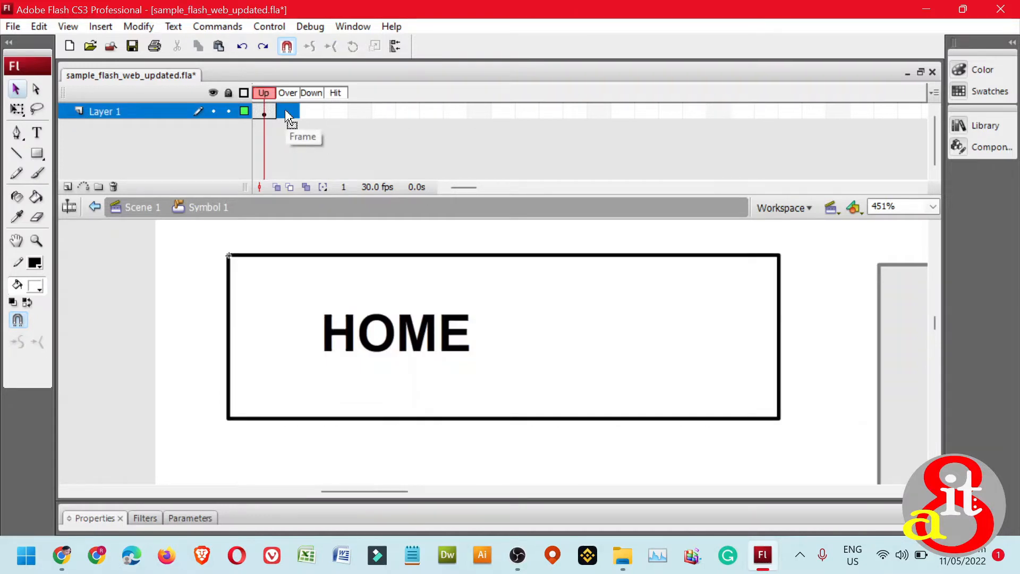
right_click(288, 113)
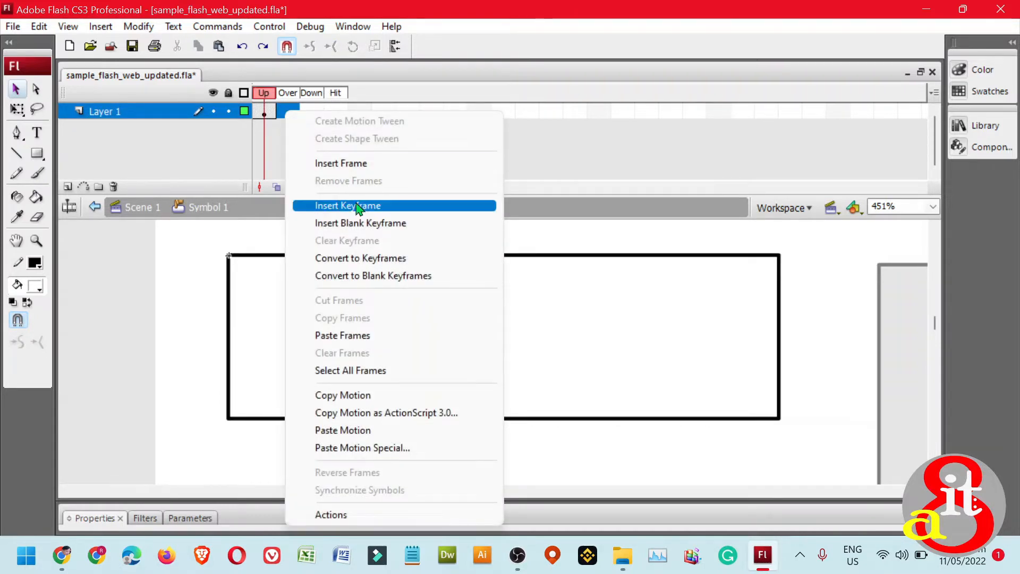
left_click(411, 207)
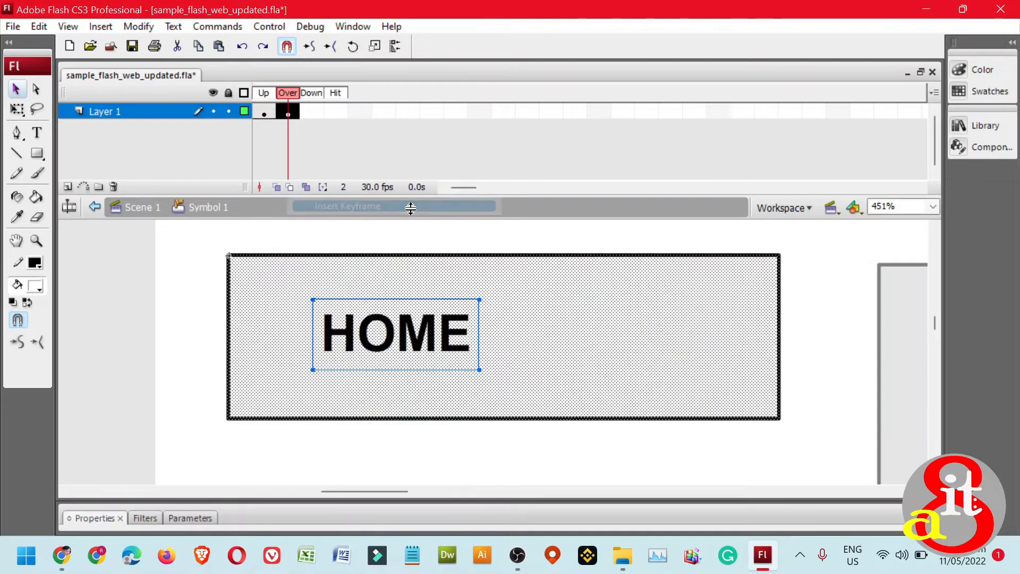
left_click(200, 247)
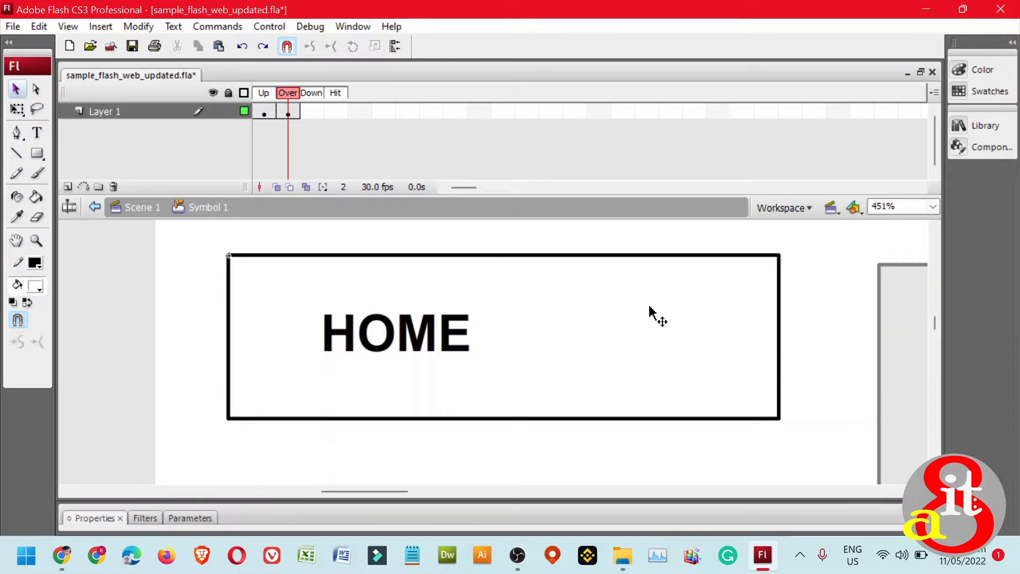
left_click(530, 291)
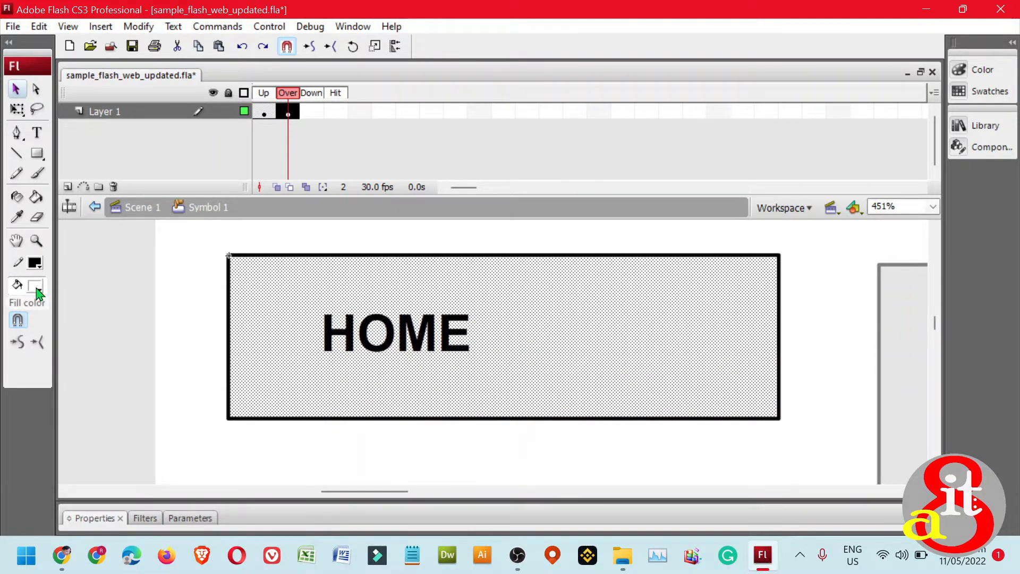
left_click(36, 287)
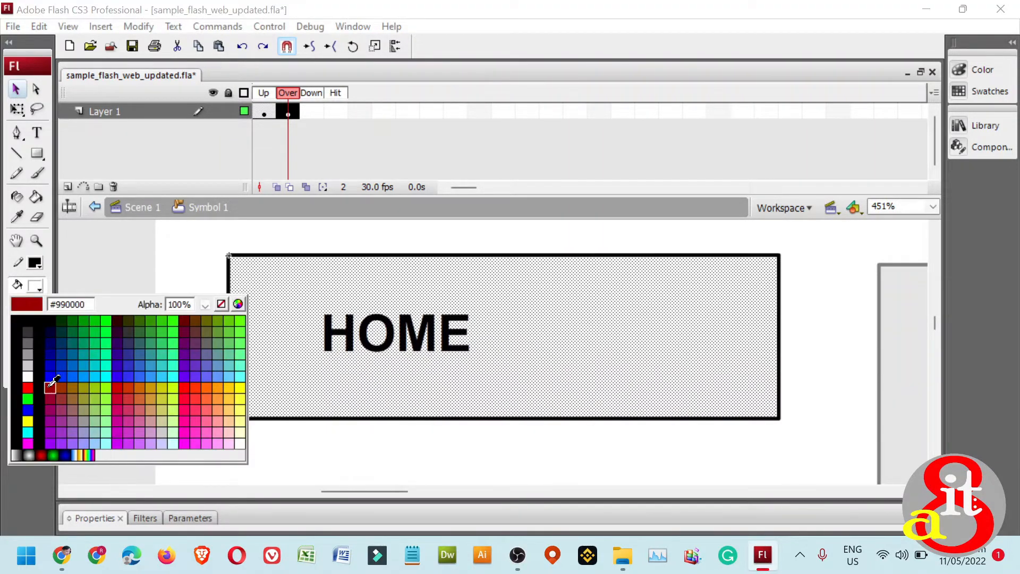
left_click(51, 388)
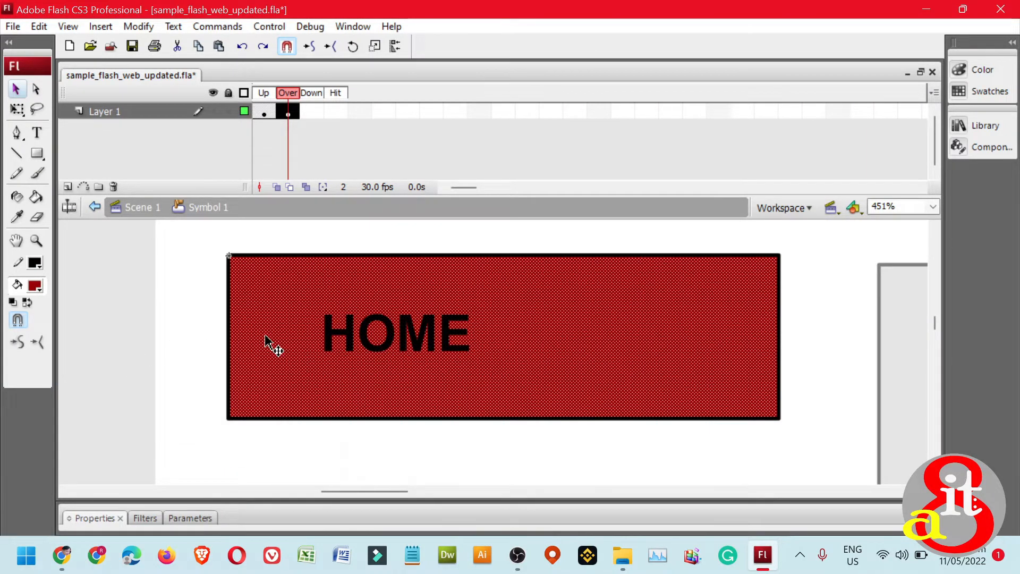
- Set the HOME text colour in the Over state to white #FFFFFF
left_click(347, 335)
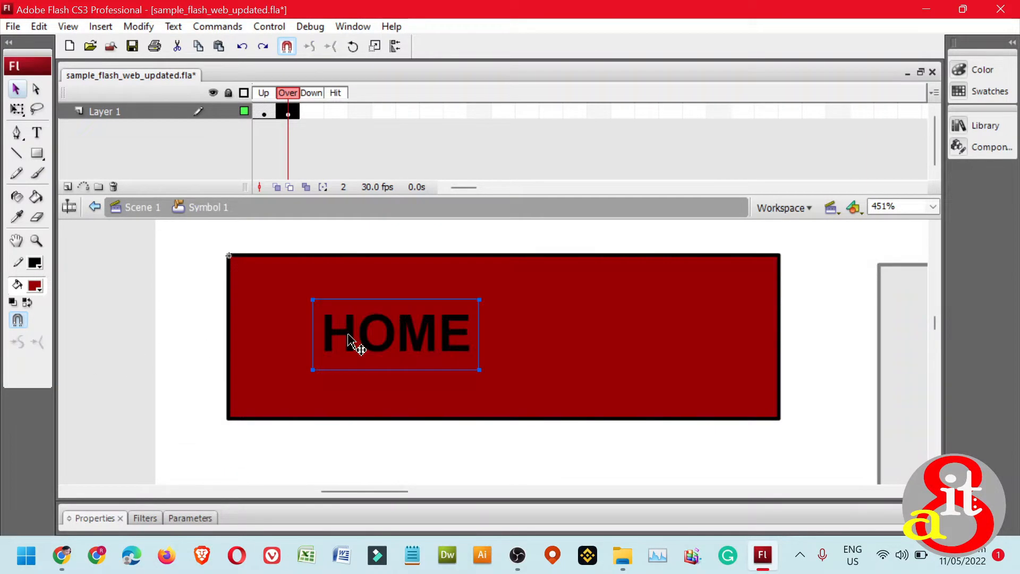
left_click(35, 287)
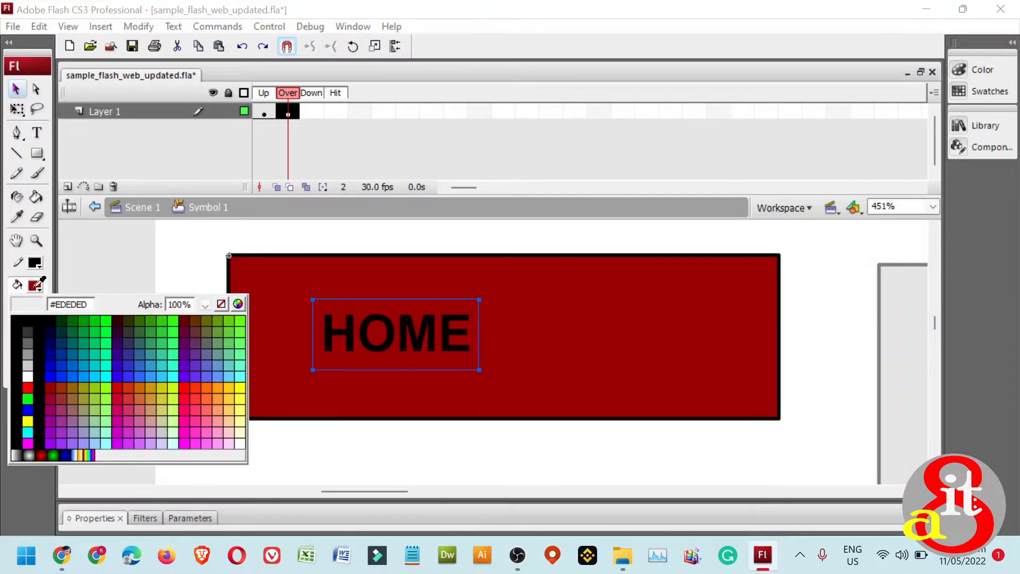
left_click(29, 375)
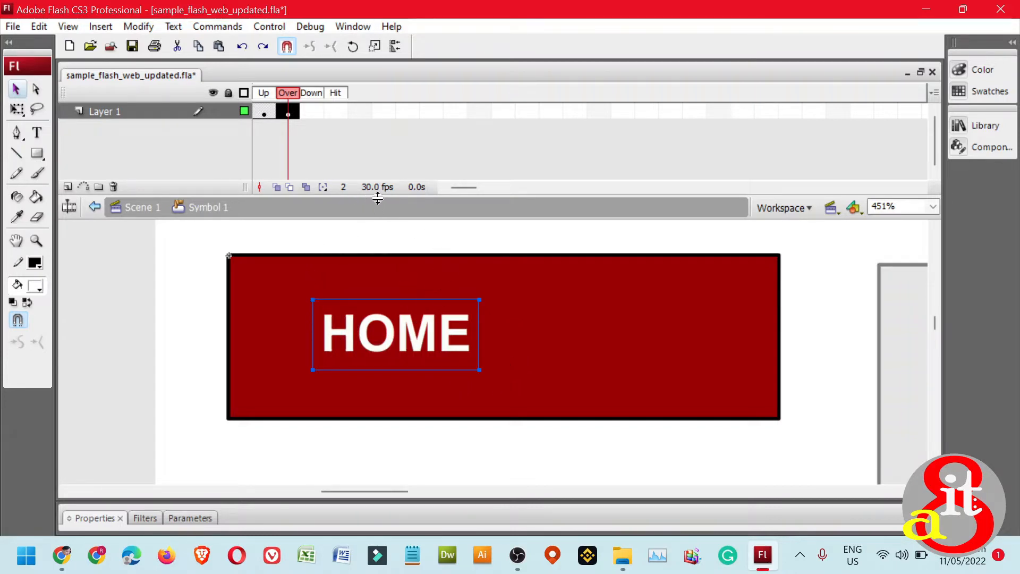
- Insert a Down-state keyframe and nudge the button contents two pixels down and three pixels left
left_click(316, 116)
right_click(317, 118)
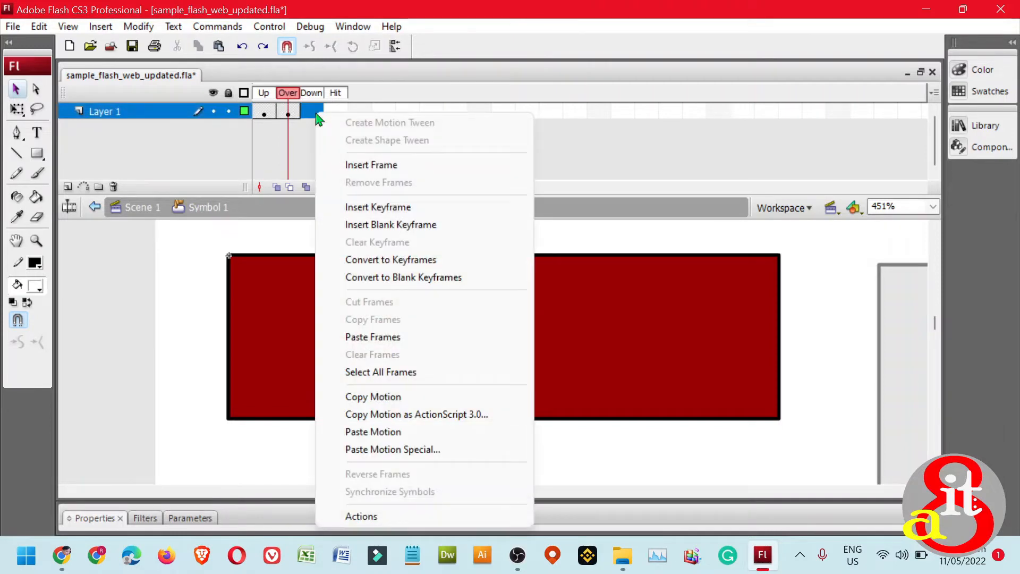
left_click(383, 207)
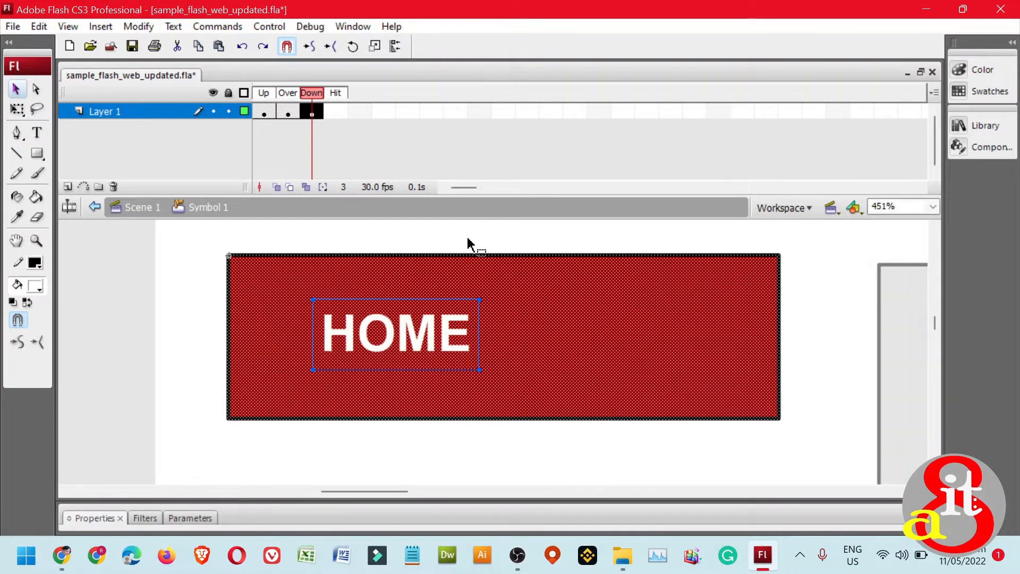
left_click_drag(470, 244, 471, 246)
key("Down")
key("Down")
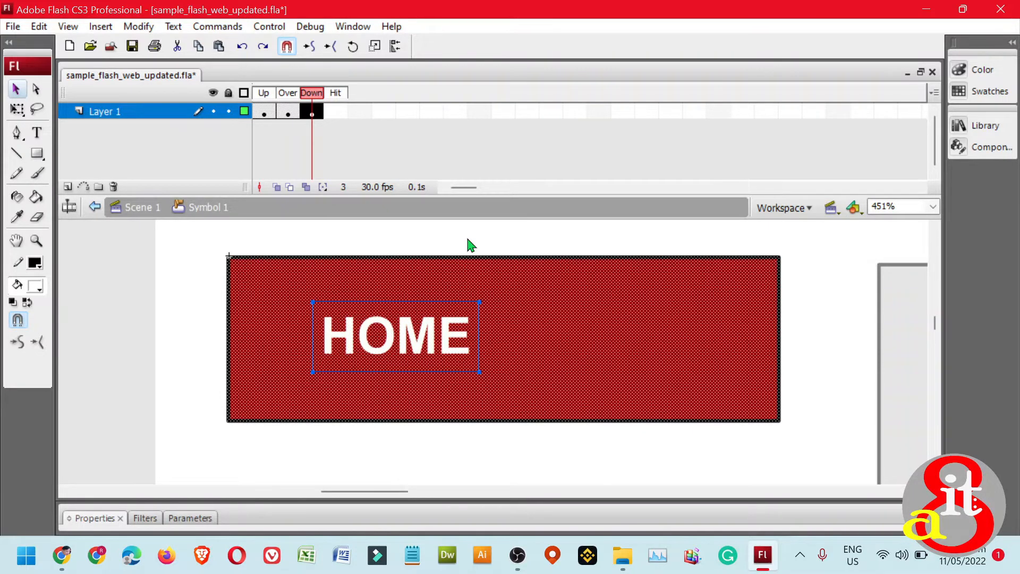
key("Left")
key("Left")
key("Left")
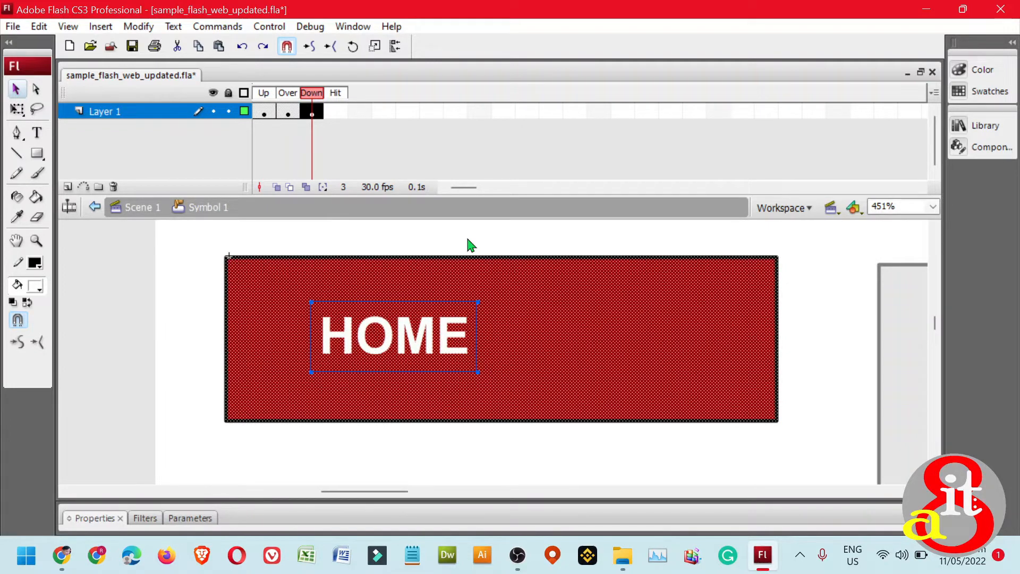
- Insert a Hit-state keyframe and nudge the button contents three pixels right and three pixels up
left_click(336, 112)
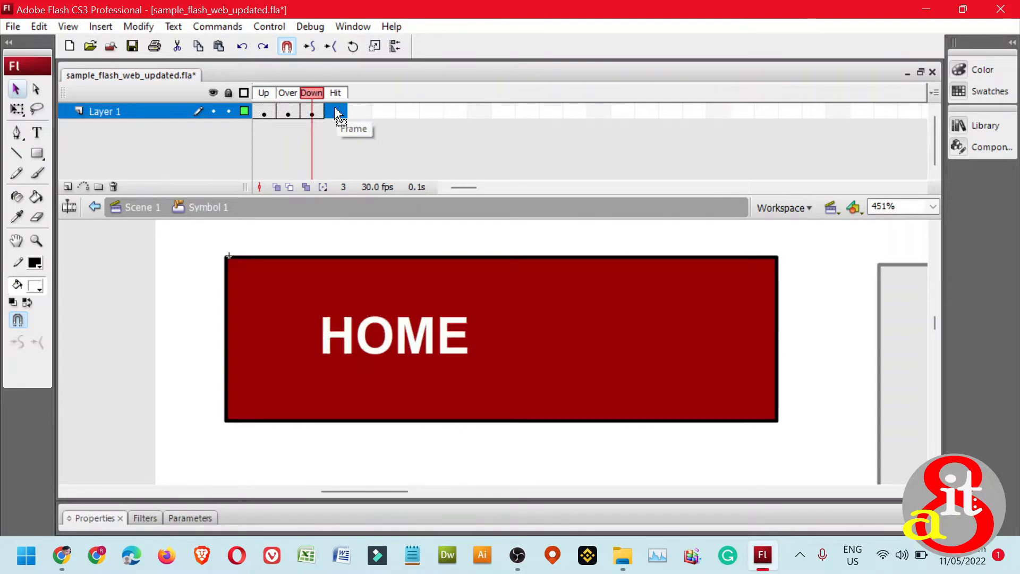
right_click(337, 113)
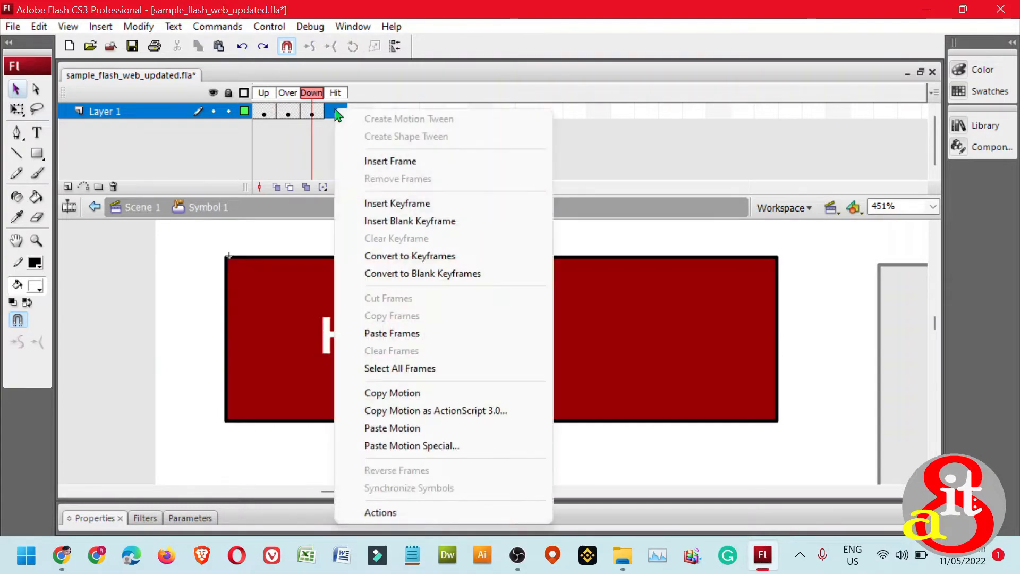
left_click(403, 204)
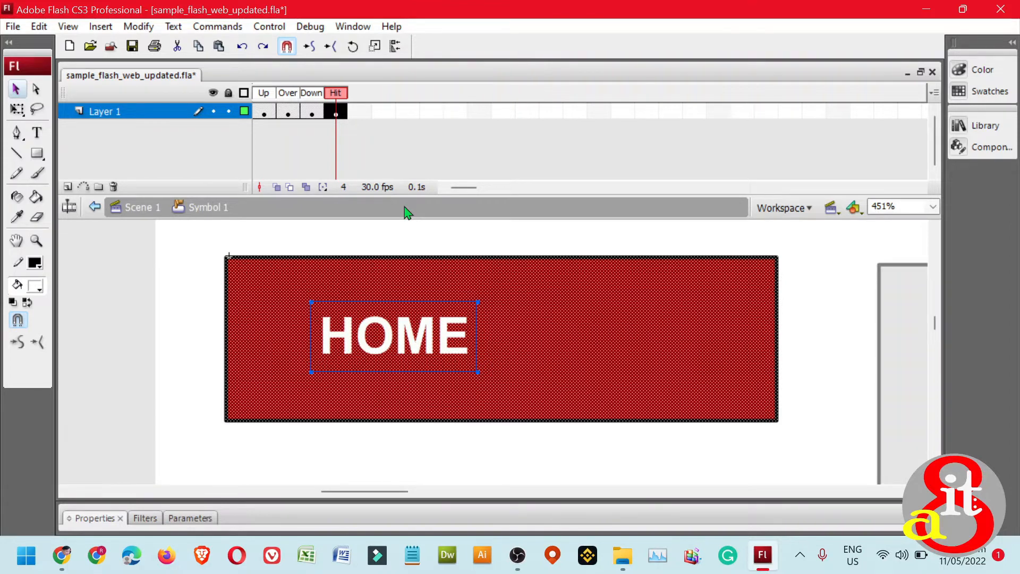
key("Right")
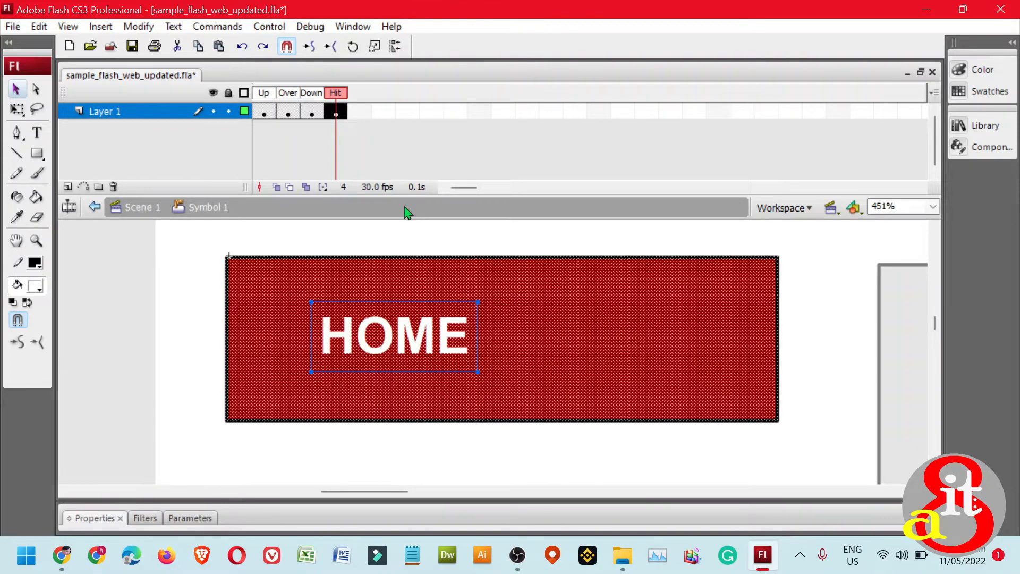
key("Right")
key("Right")
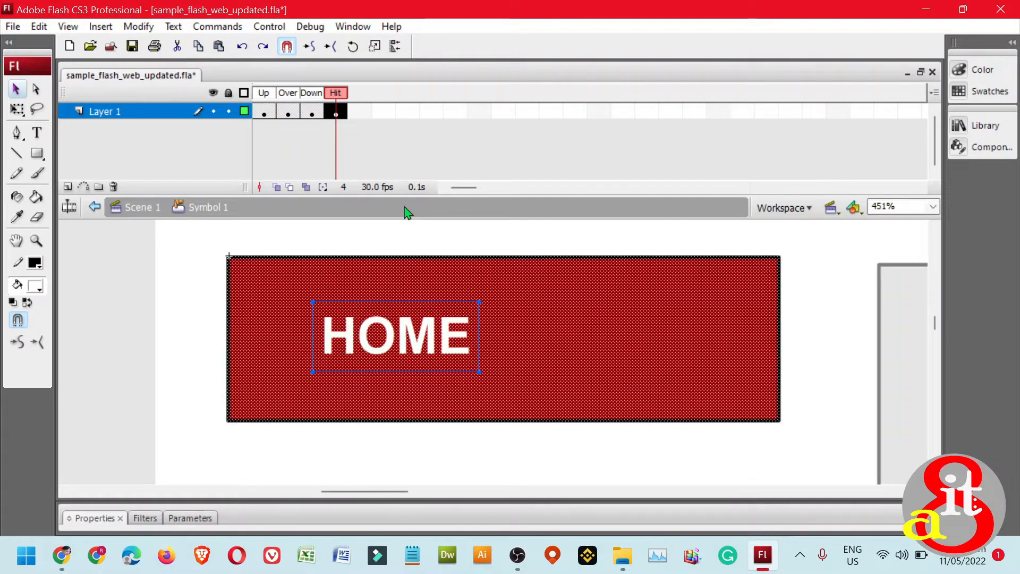
key("Up")
key("Up")
key("Up")
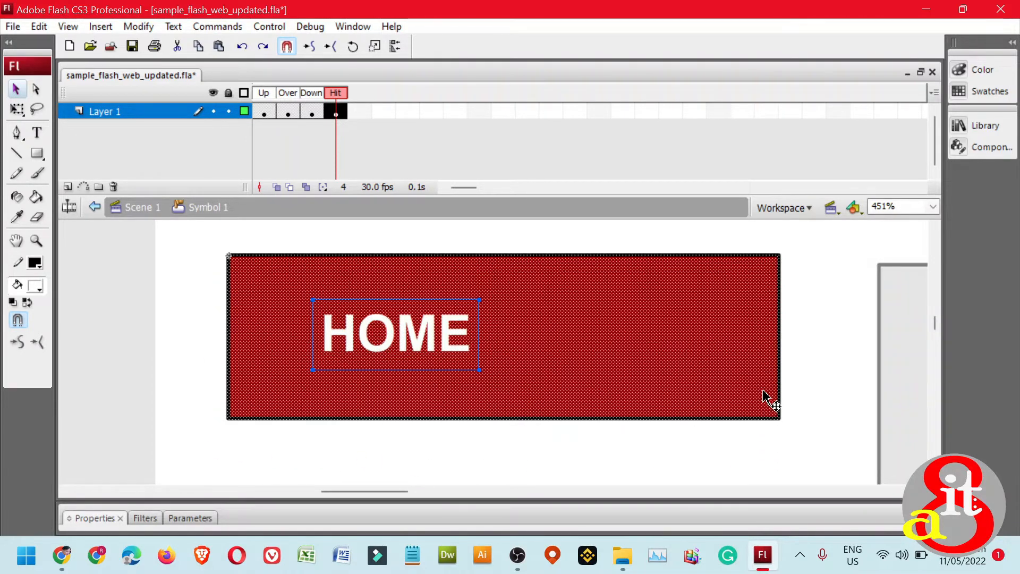
- Rename the symbol's layer to home_button
double_click(104, 116)
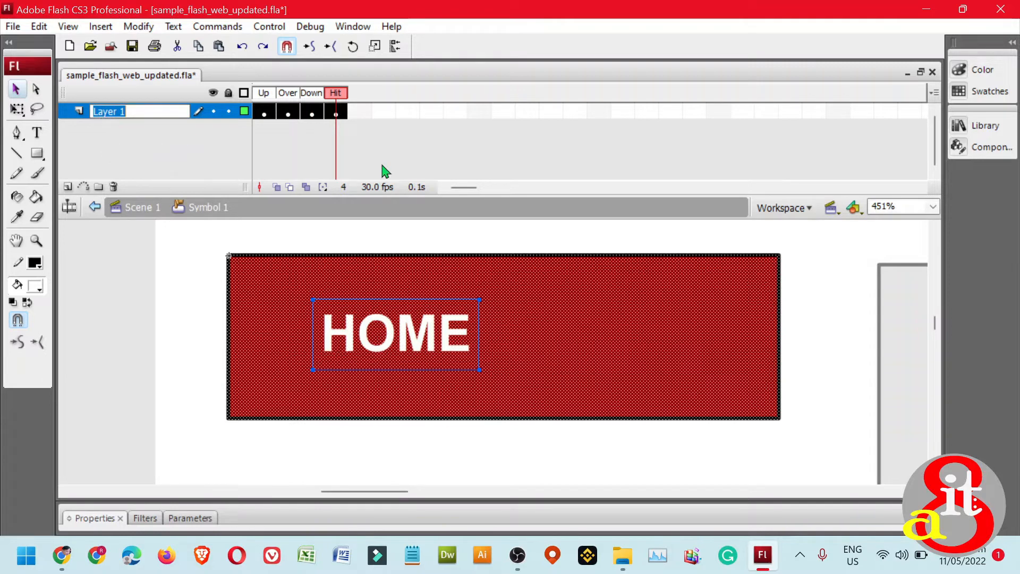
type("home_bu")
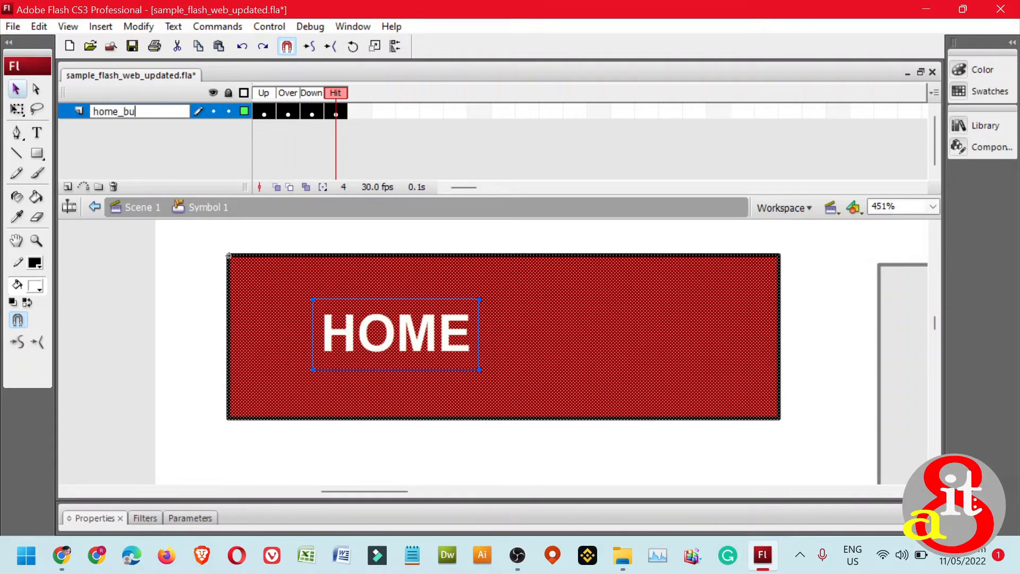
type("tton")
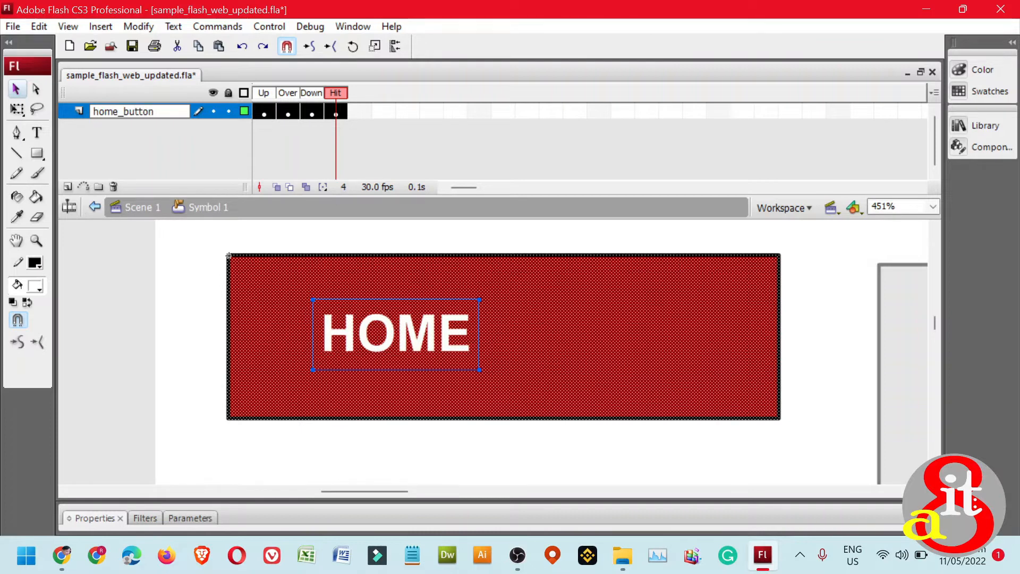
- Add a new layer to the button symbol and move it below the home_button layer
left_click(382, 166)
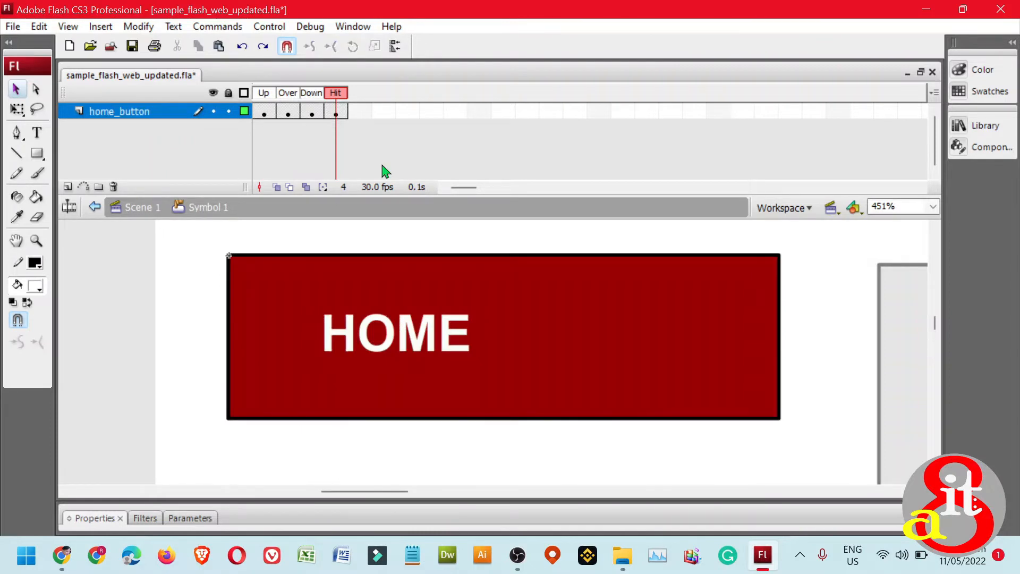
left_click(68, 187)
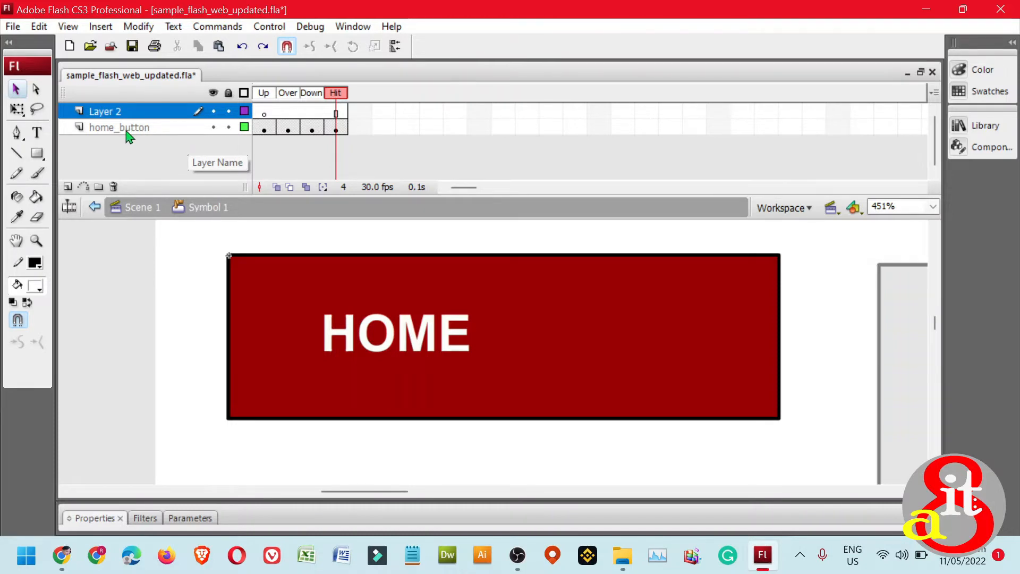
left_click_drag(128, 137, 178, 99)
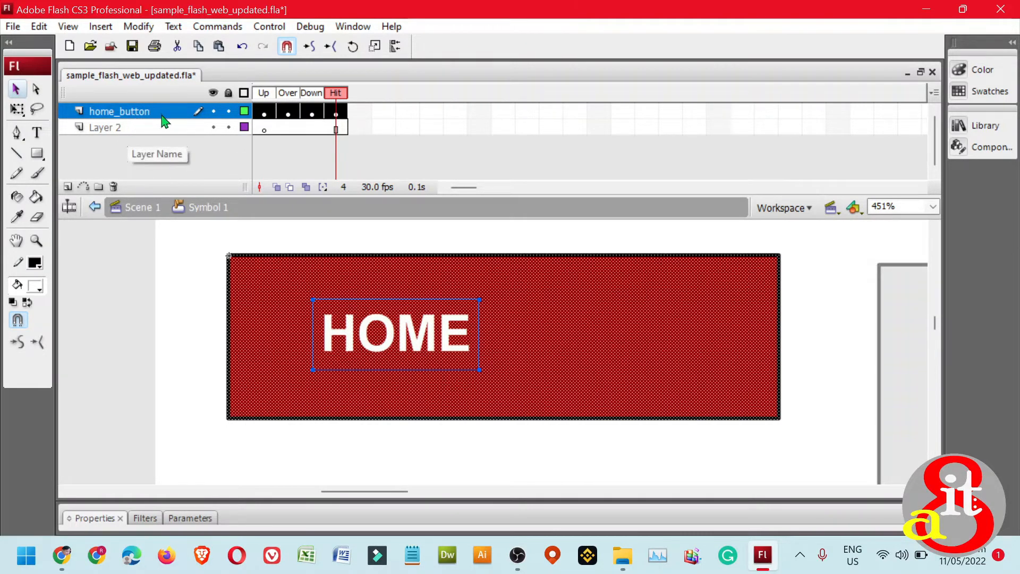
- Remove the Over, Down and Hit frames from the new layer so it keeps only the Up frame
left_click(282, 129)
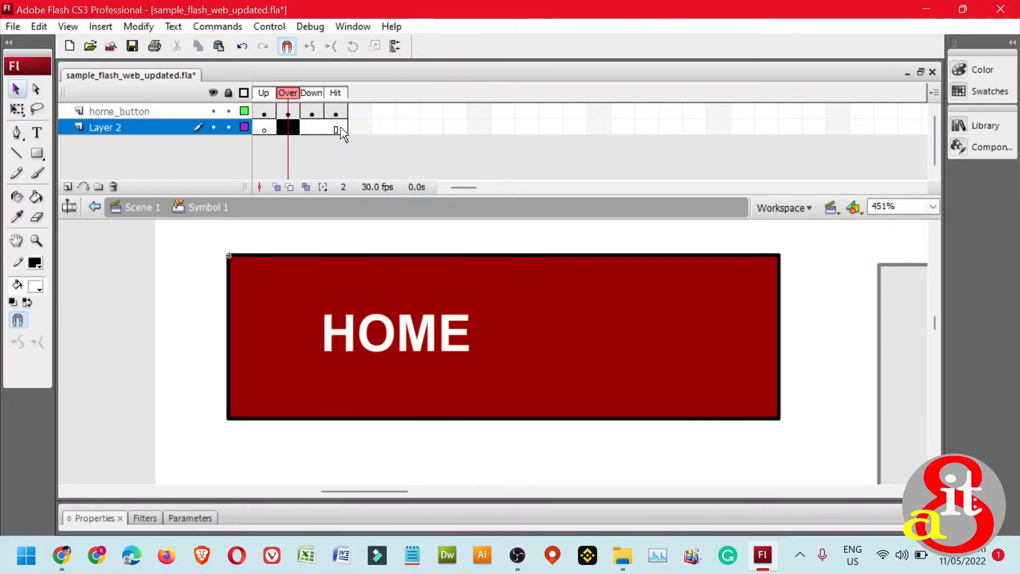
left_click(337, 129)
right_click(290, 132)
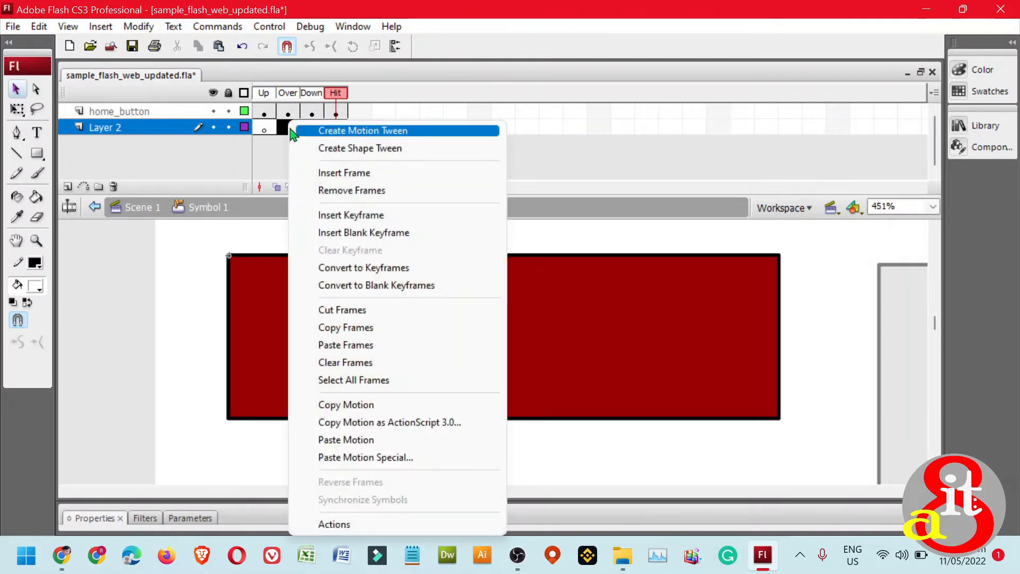
left_click(345, 192)
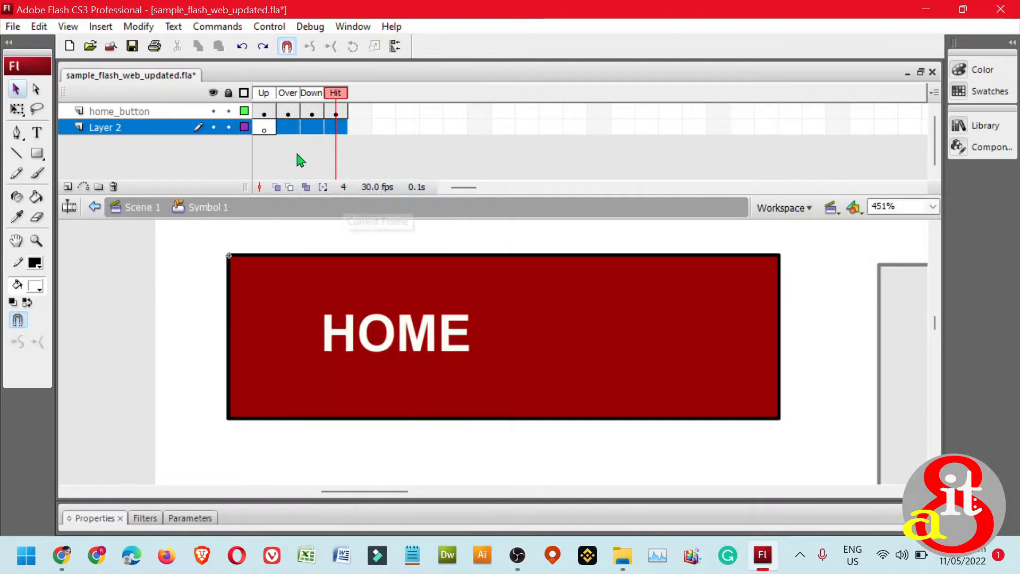
- On the new layer's Up frame, draw a rectangle offset down and left behind the HOME button
left_click(264, 130)
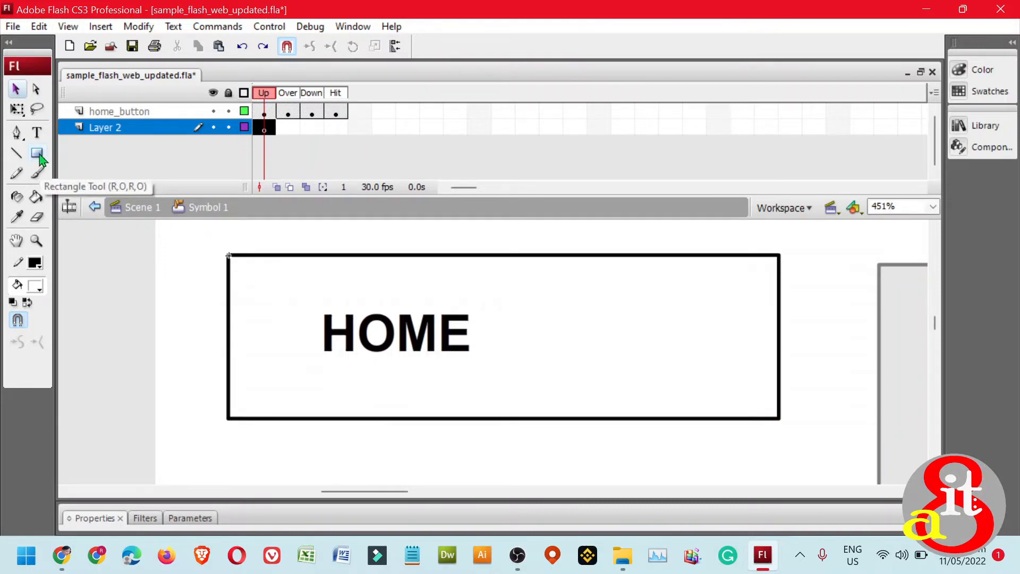
left_click(39, 154)
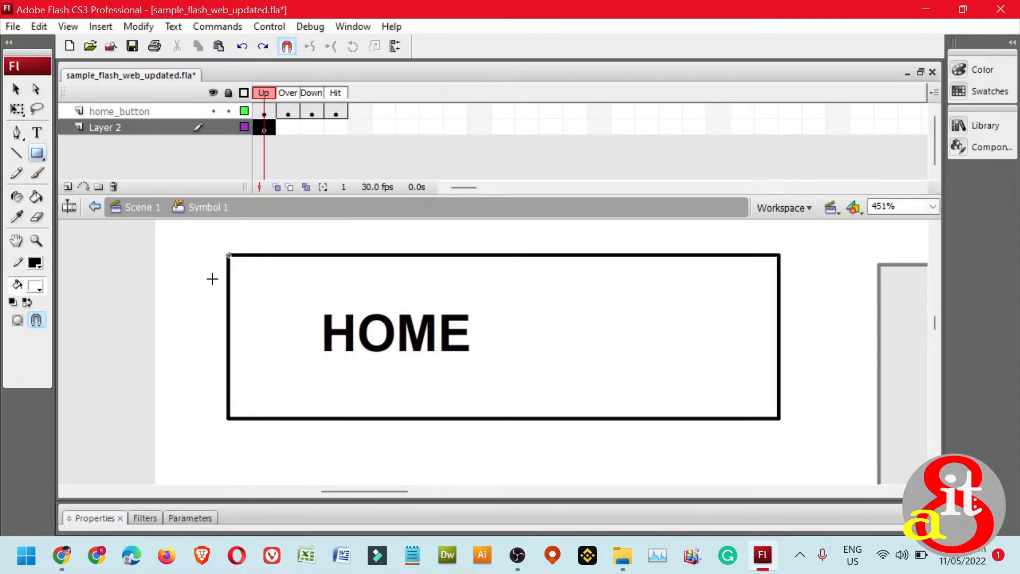
mouse_move(213, 280)
left_mouse_down()
mouse_move(260, 330)
mouse_move(376, 403)
mouse_move(583, 437)
mouse_move(765, 433)
left_mouse_up()
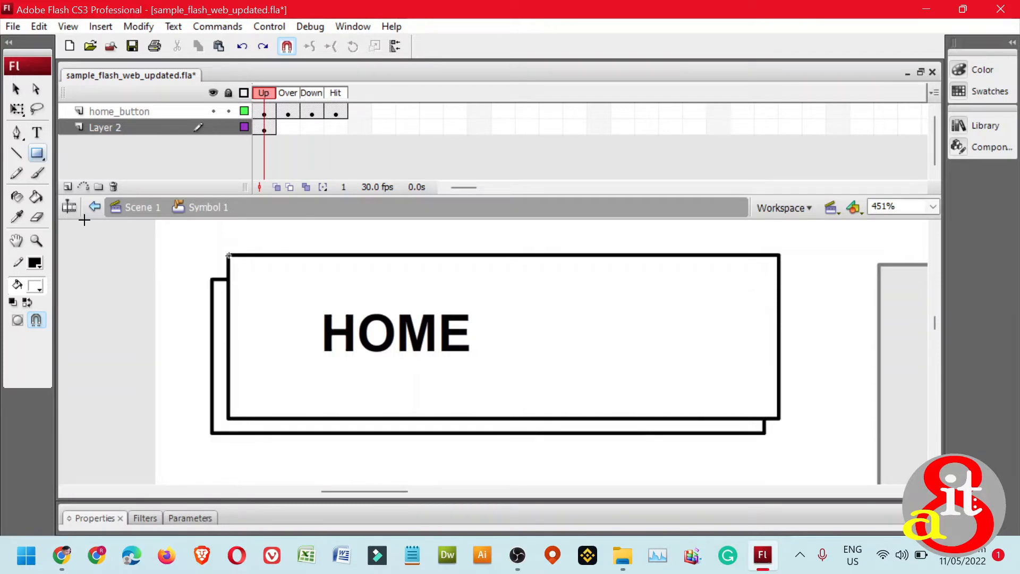
- Fill the offset rectangle with grey #666666
left_click(16, 91)
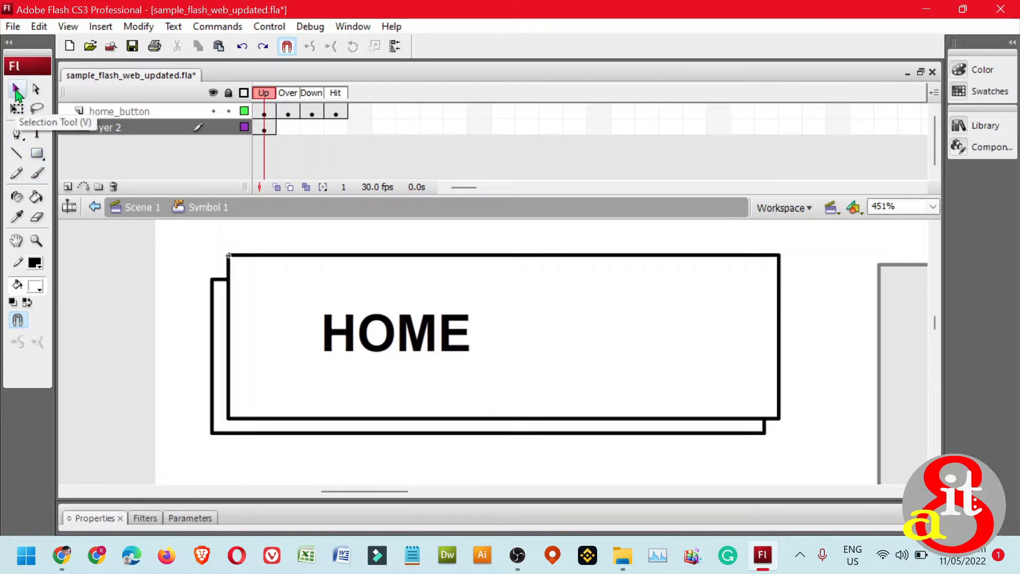
left_click(222, 314)
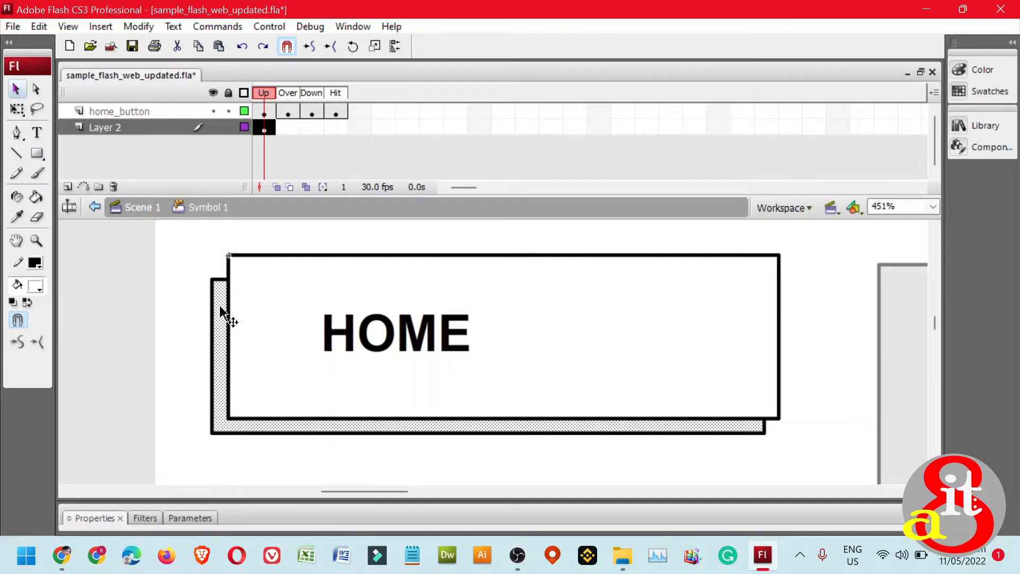
left_click(35, 286)
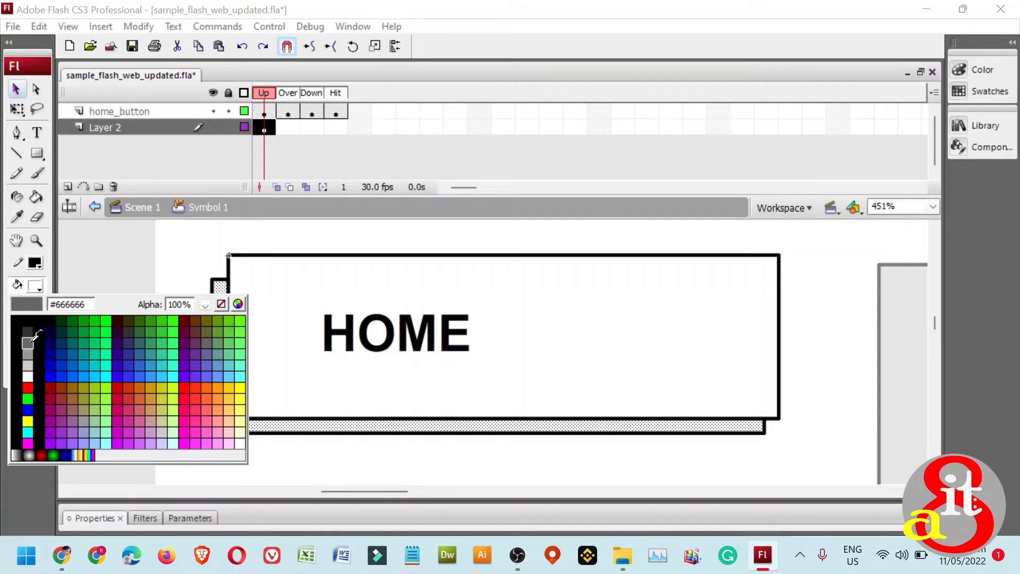
left_click(31, 342)
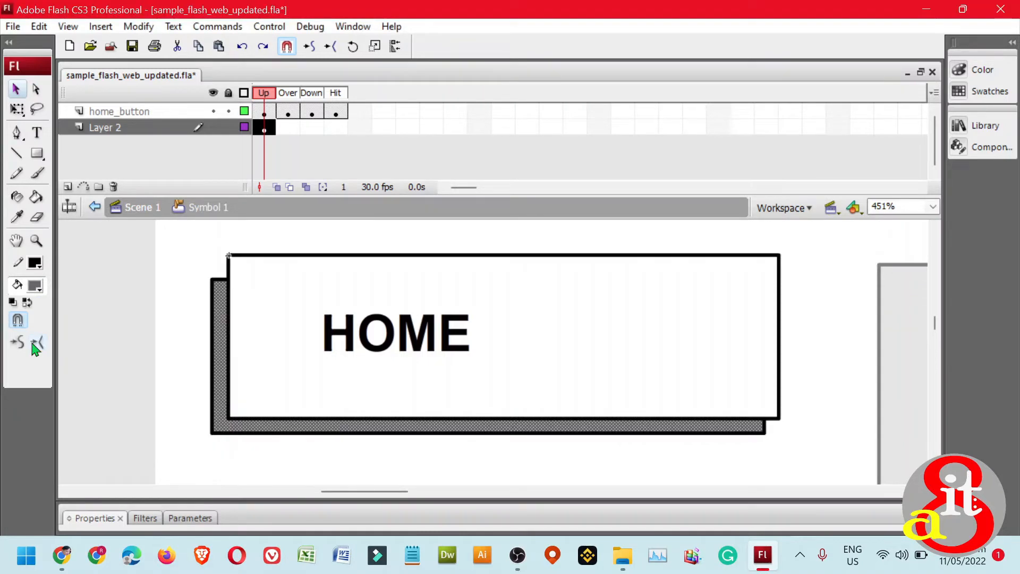
left_click(168, 327)
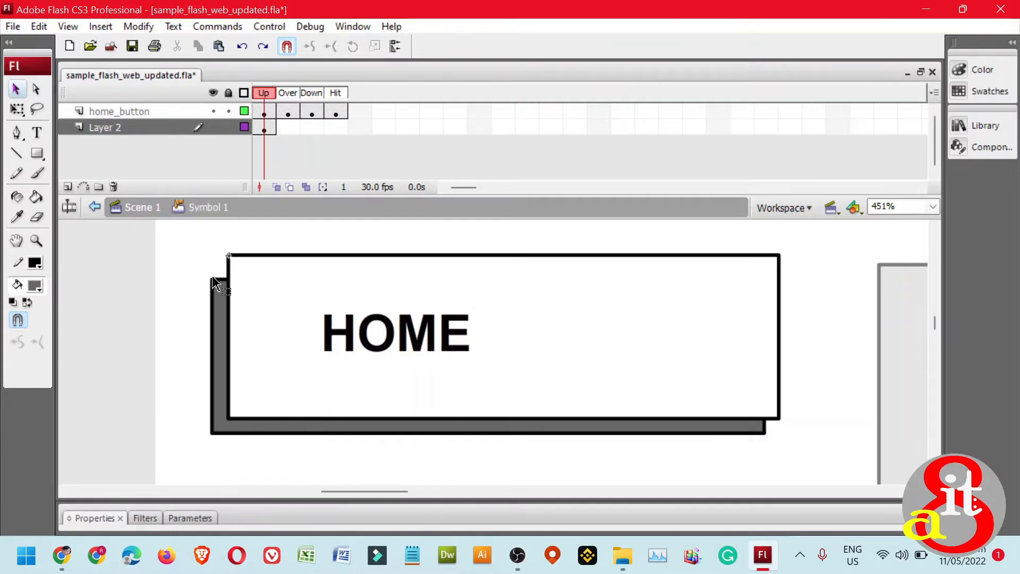
- Stretch the grey rectangle's top edge slightly upward with the Free Transform tool
left_click(221, 301)
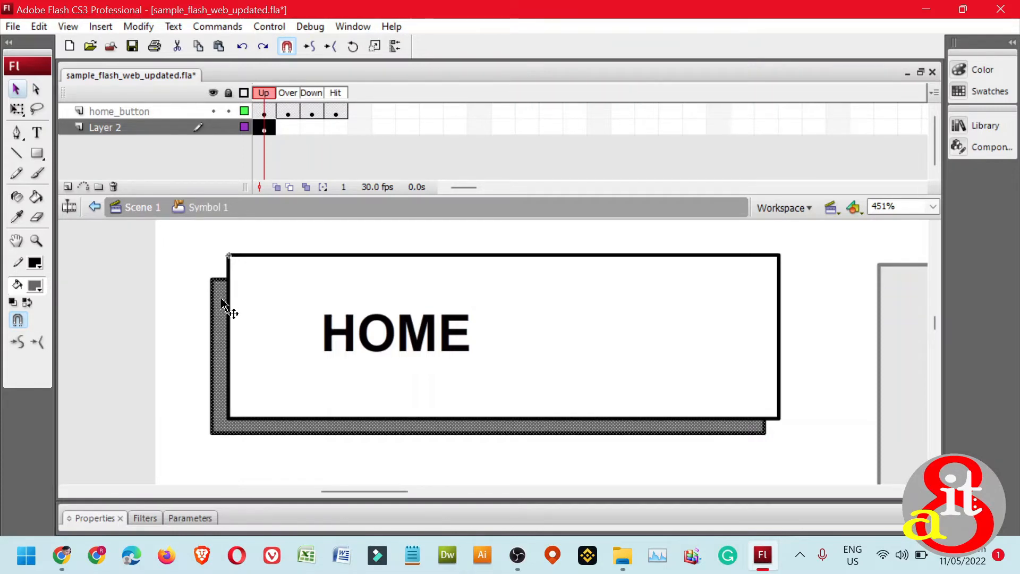
left_click(17, 109)
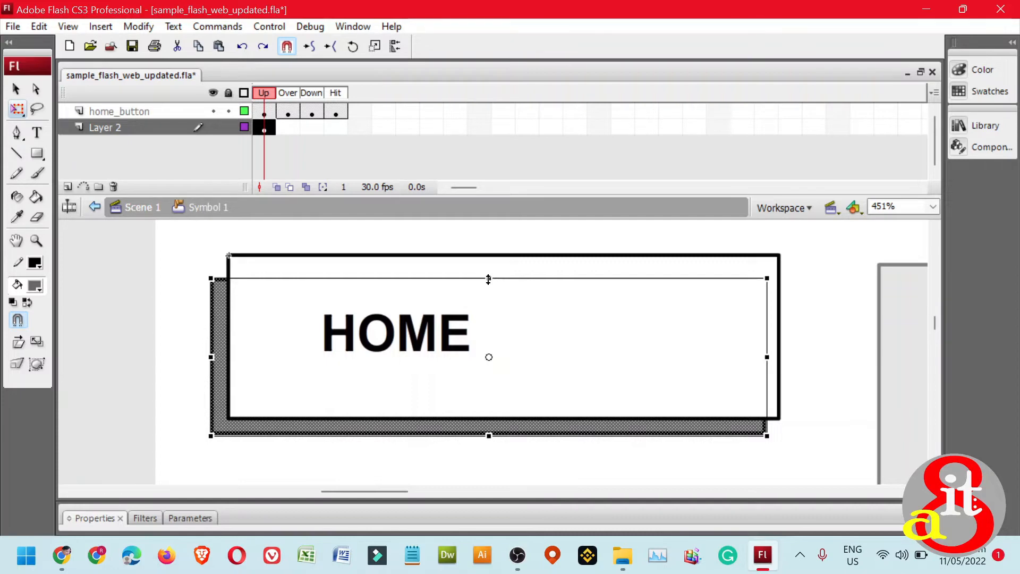
left_click_drag(489, 280, 487, 265)
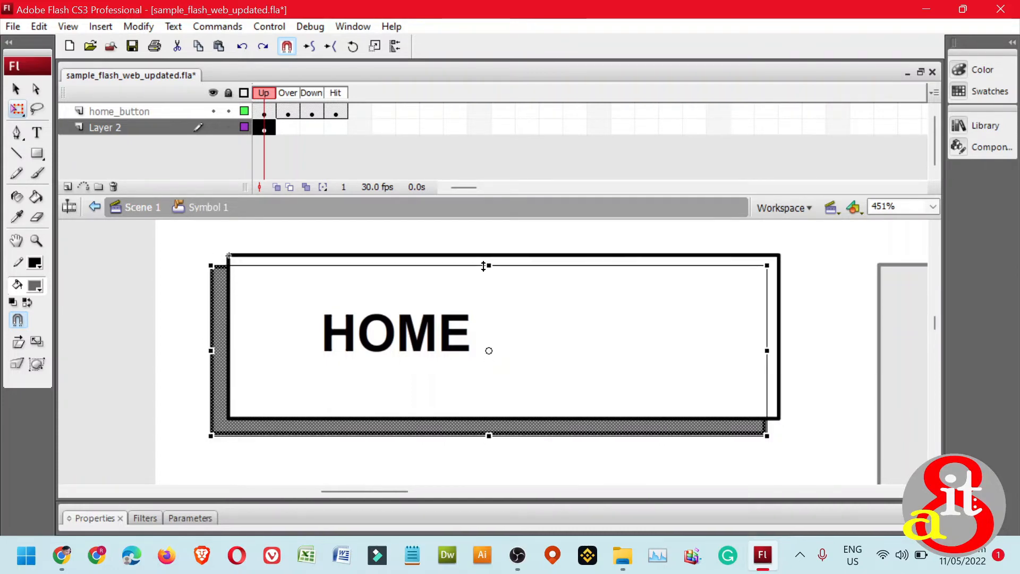
left_click(250, 244)
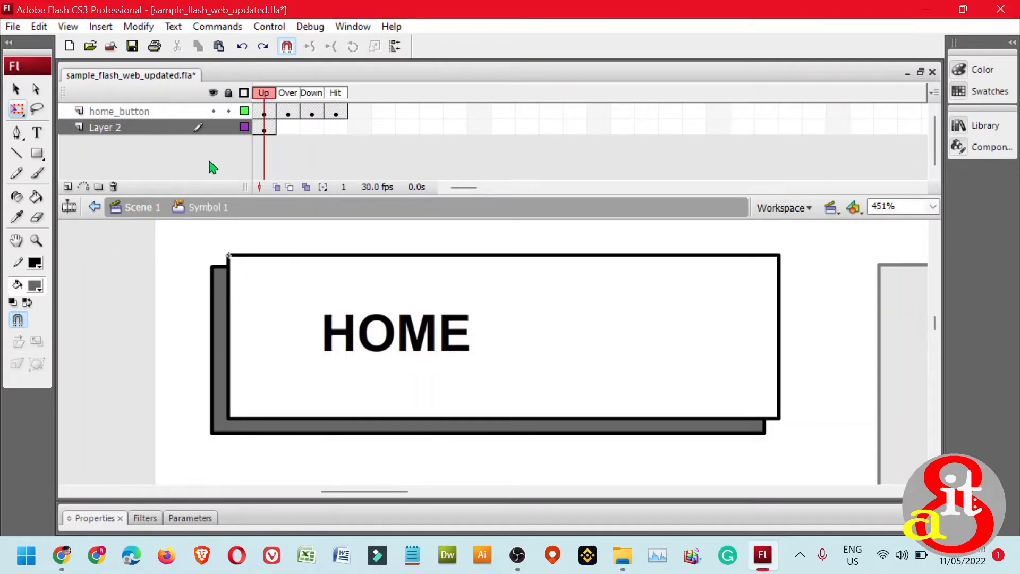
- Lock the home_button layer and turn on the rulers
left_click(229, 111)
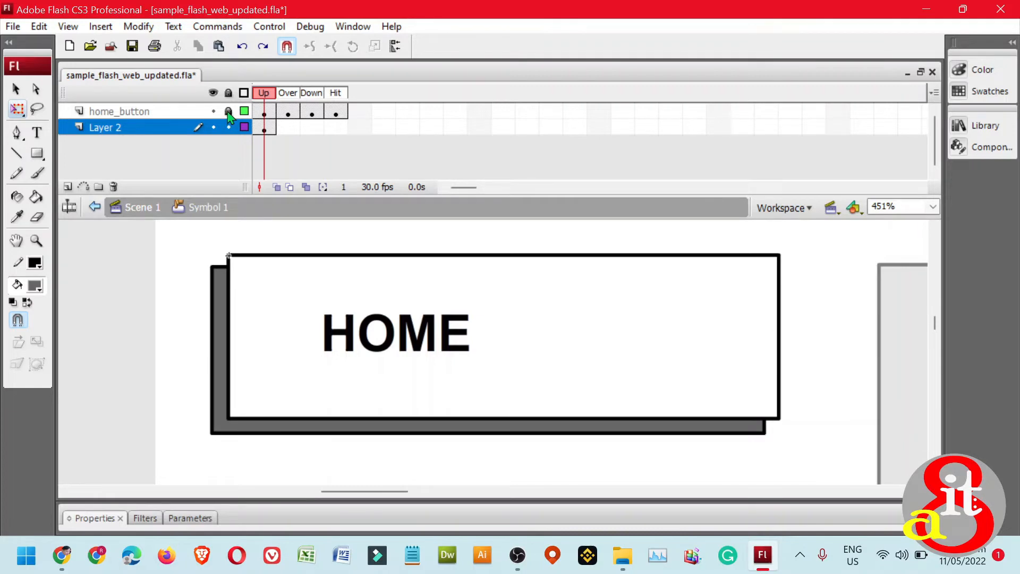
right_click(186, 258)
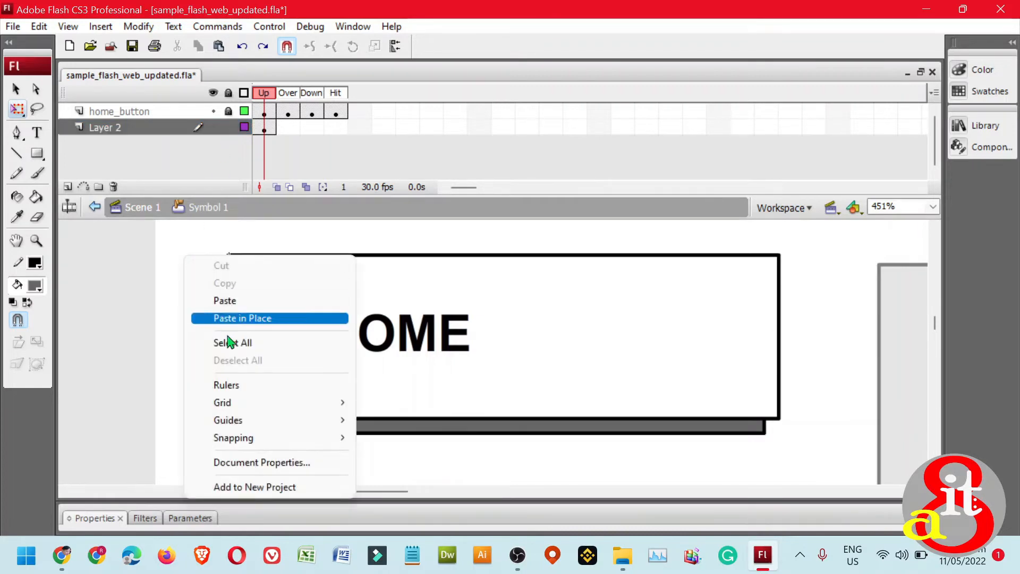
left_click(234, 385)
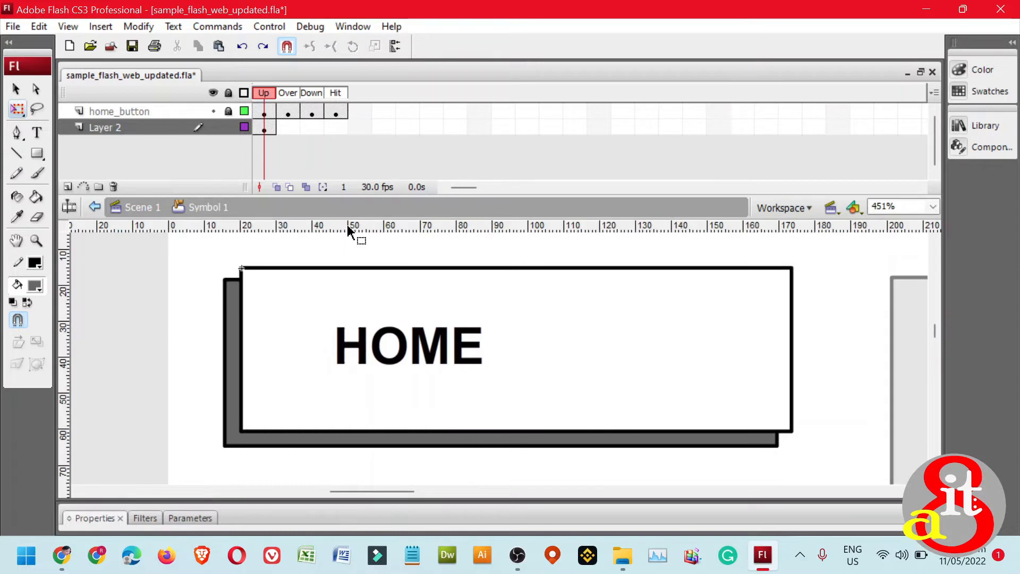
- Drag a horizontal guide to the button's top edge and hide the home_button layer
left_click_drag(355, 228, 326, 268)
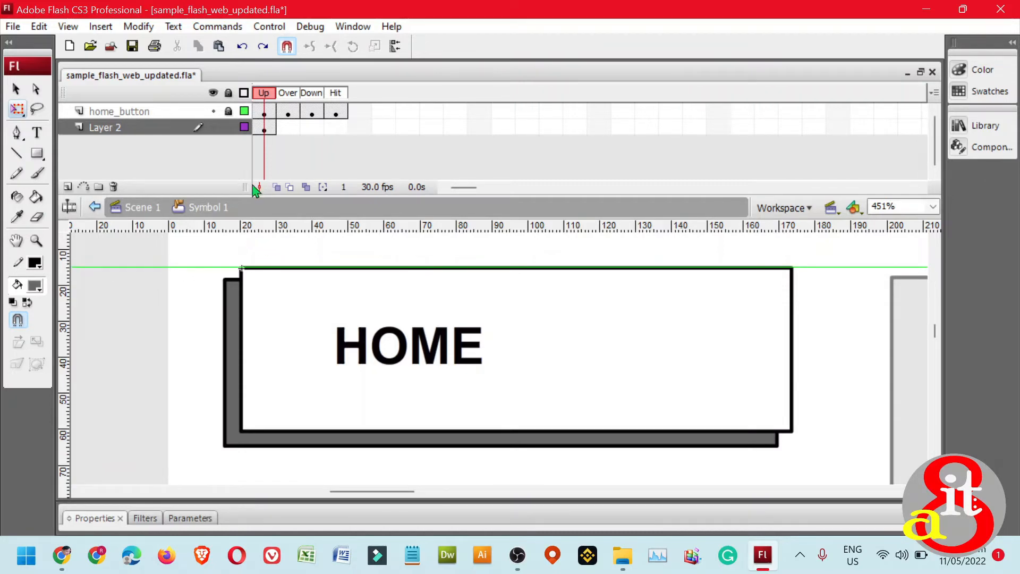
left_click(213, 112)
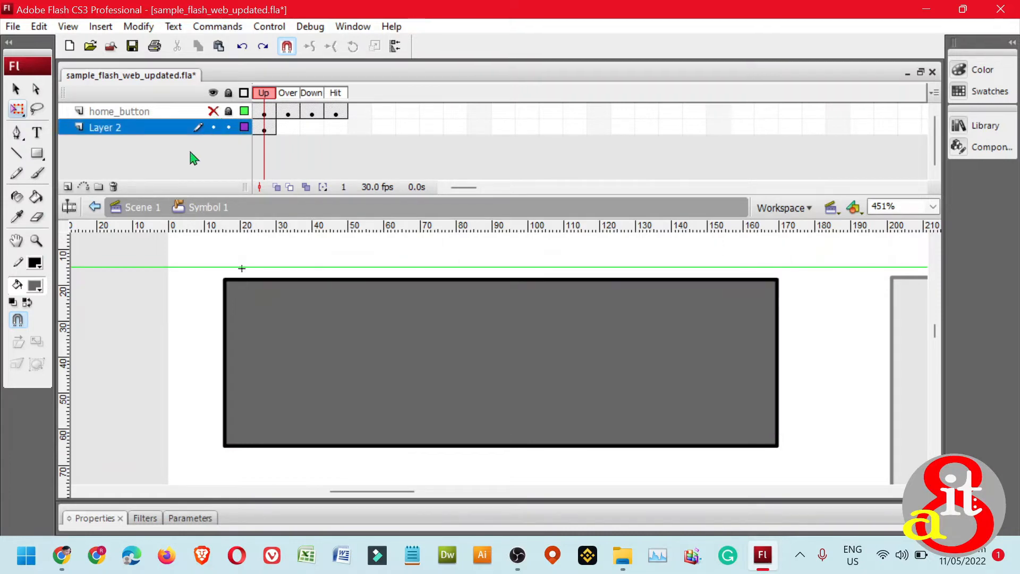
- Show the home_button layer again and add a vertical guide along the button's left edge at the top-left corner
left_click(36, 241)
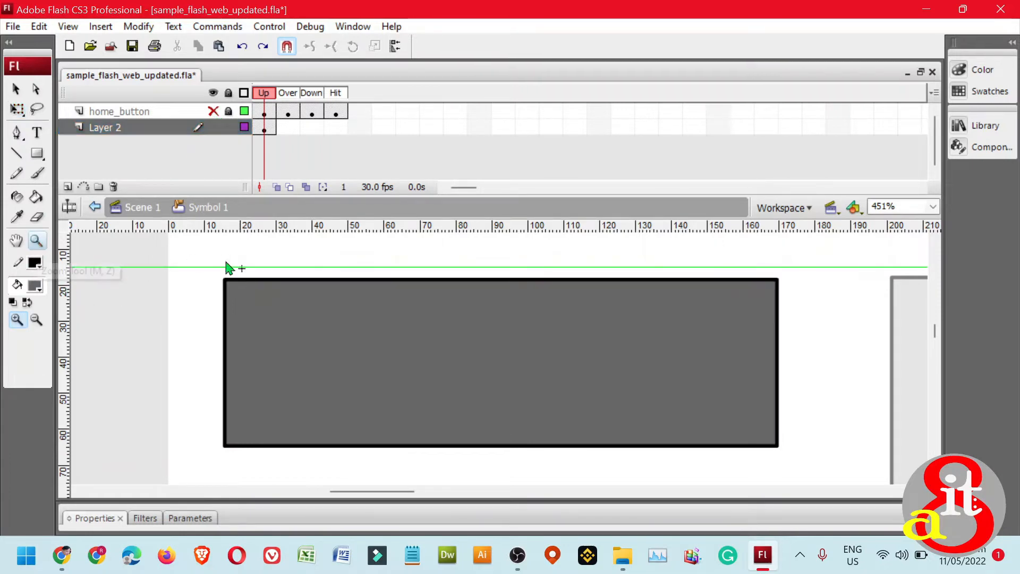
left_click_drag(217, 257, 258, 289)
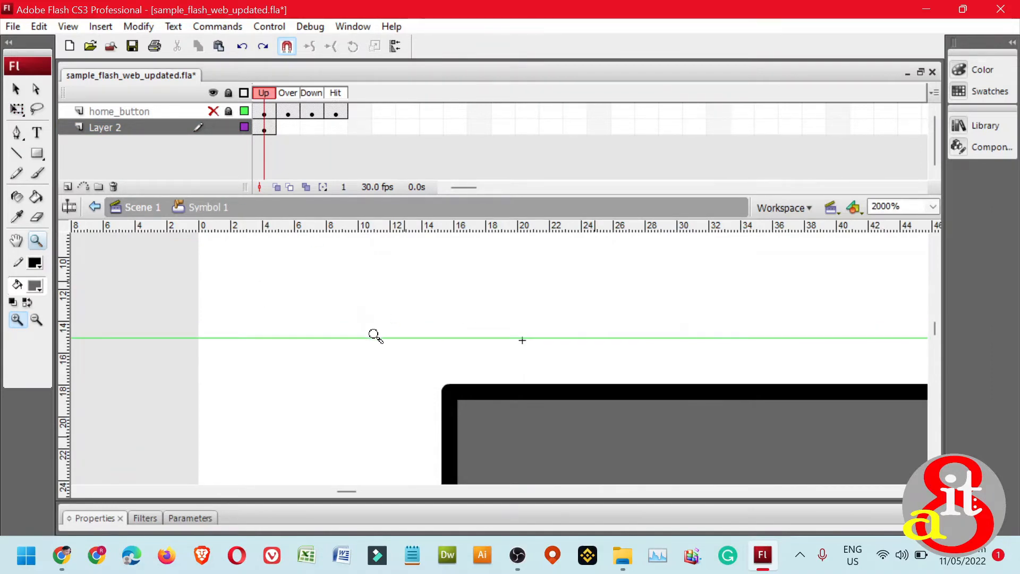
key("h")
left_click_drag(453, 370, 327, 301)
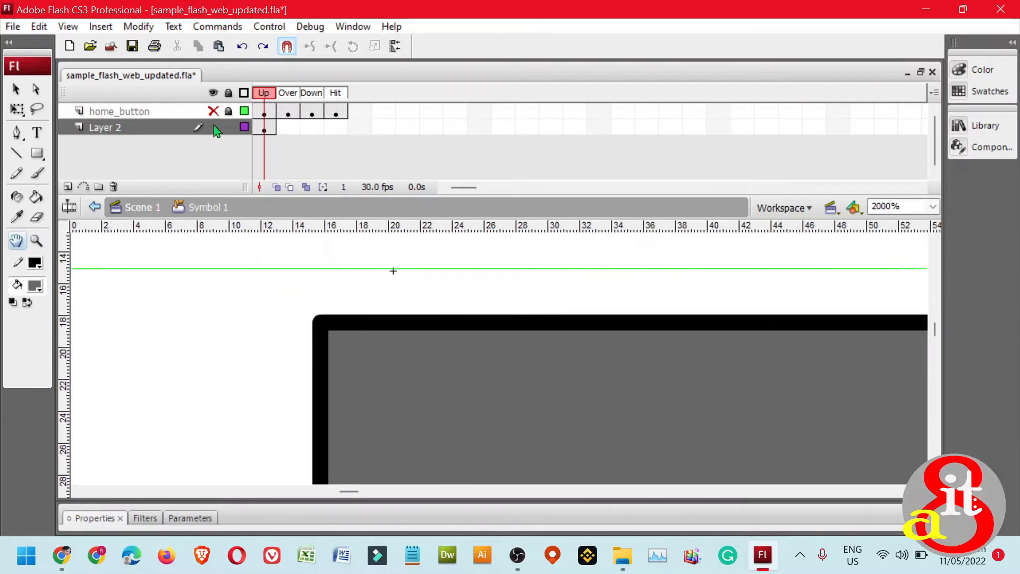
left_click(214, 112)
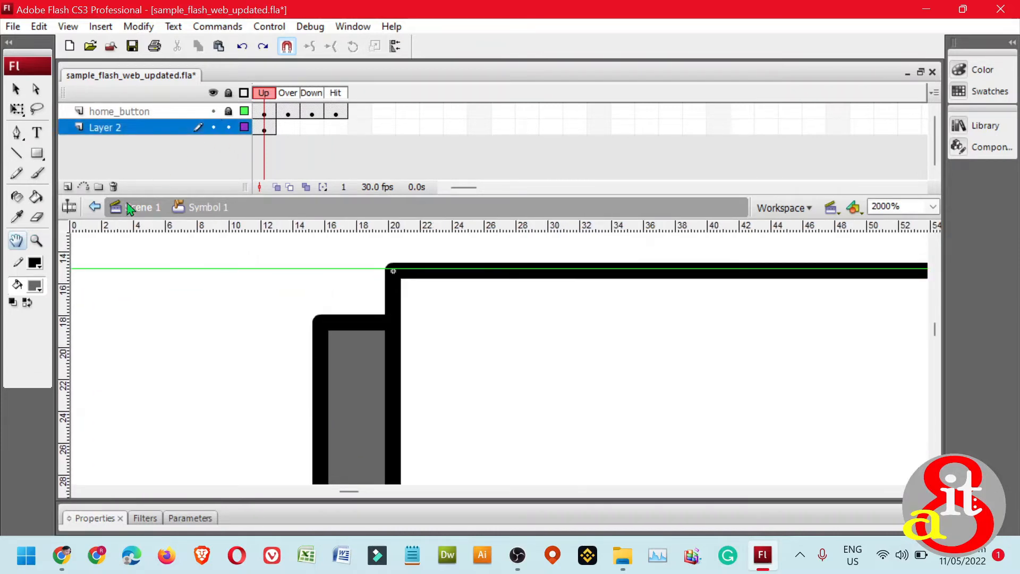
left_click_drag(62, 271, 394, 346)
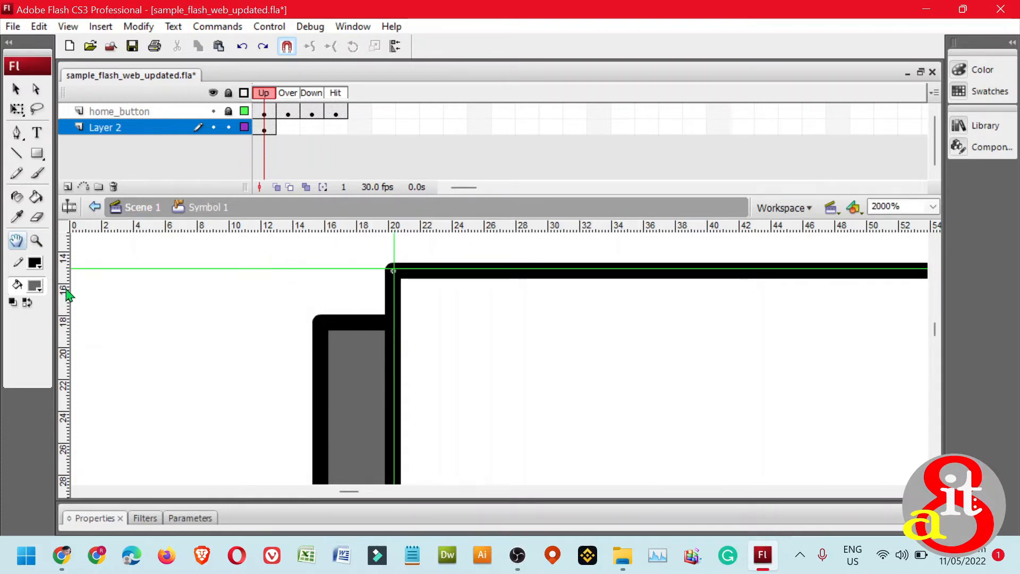
- Add a vertical guide at the grey rectangle's left edge and a horizontal guide at its top edge
left_click_drag(68, 295, 322, 344)
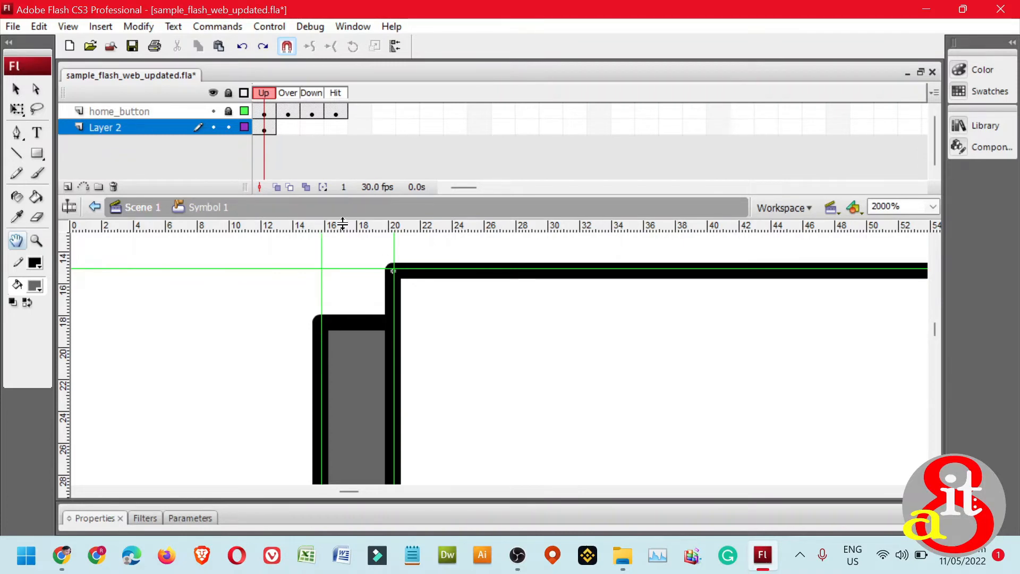
left_click_drag(343, 225, 320, 325)
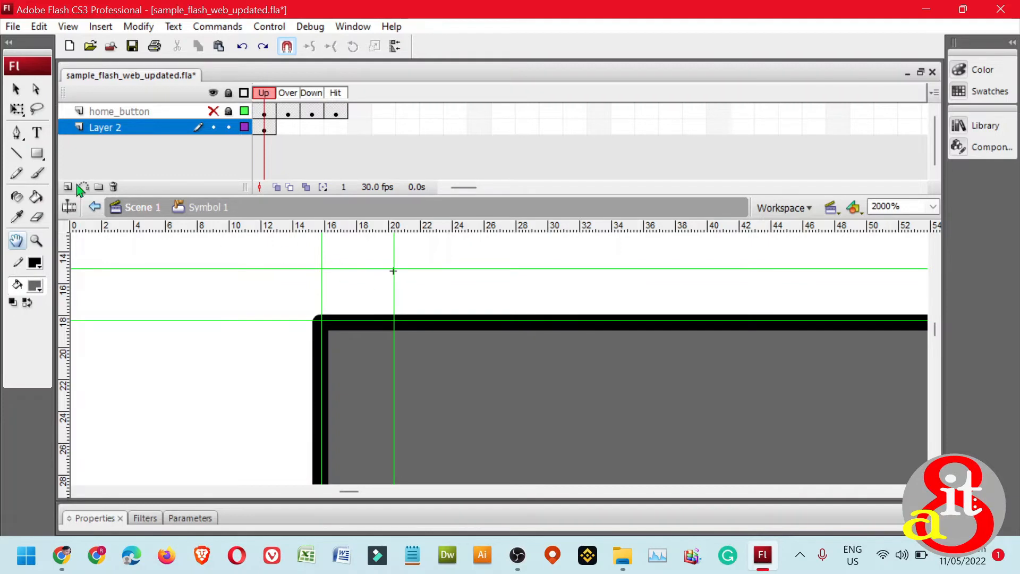
- Draw a diagonal line from the grey rectangle's top-left corner to the button's corner, then a vertical line down to the rectangle's edge
left_click(18, 154)
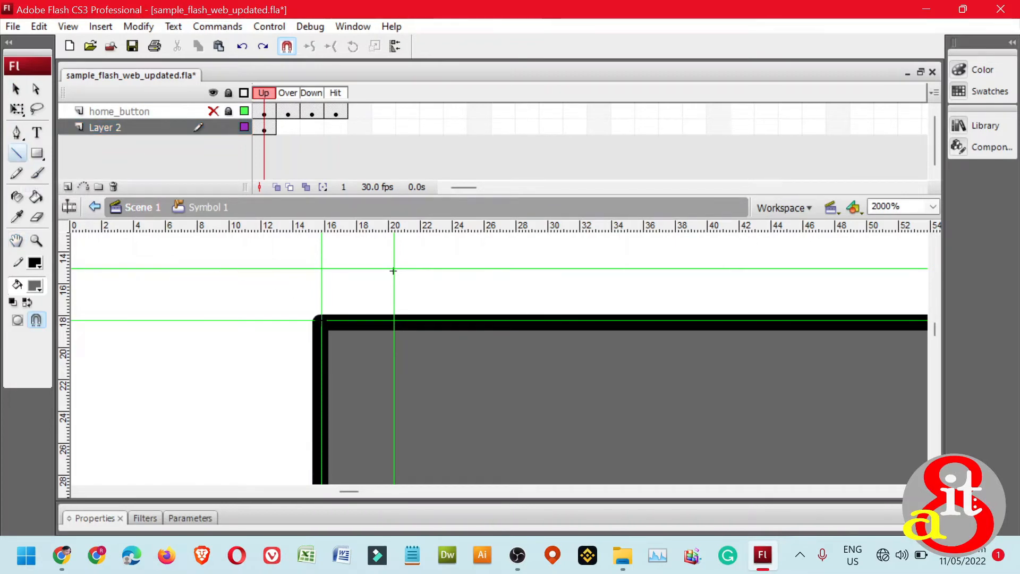
left_click_drag(321, 320, 394, 271)
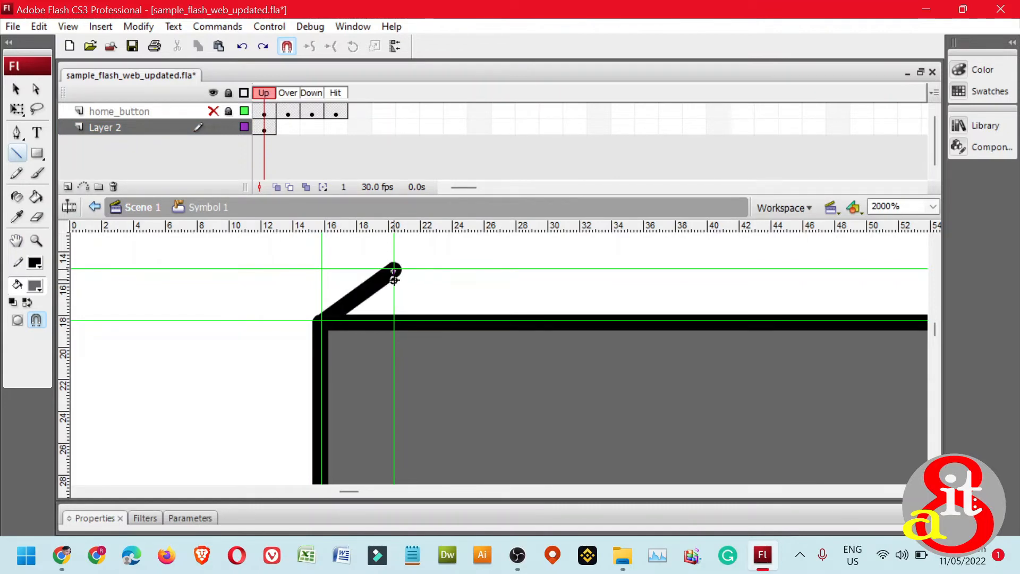
left_click_drag(393, 280, 394, 326)
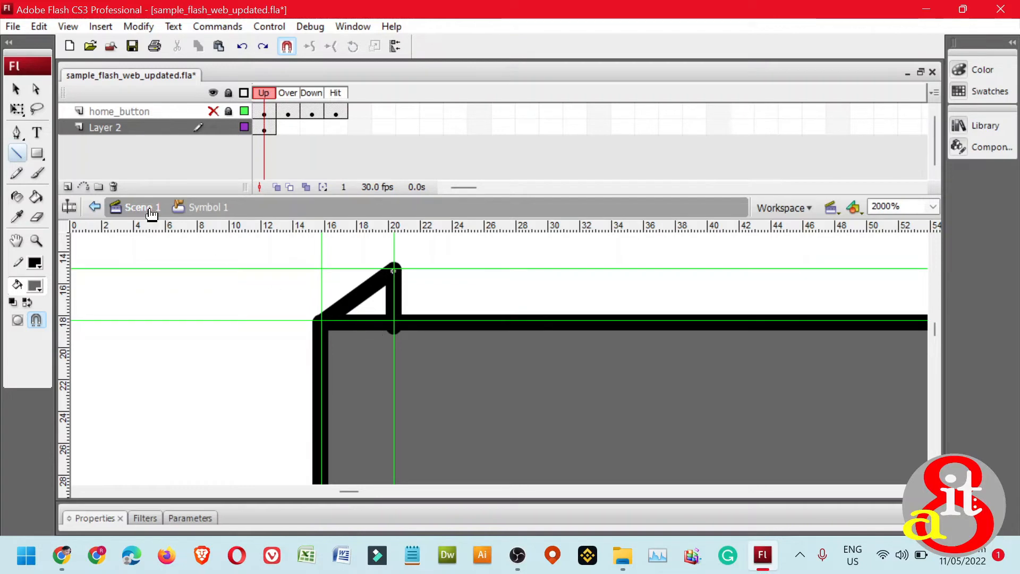
- Delete the short horizontal and vertical line segments inside the shadow's corner between the two guides
left_click(16, 90)
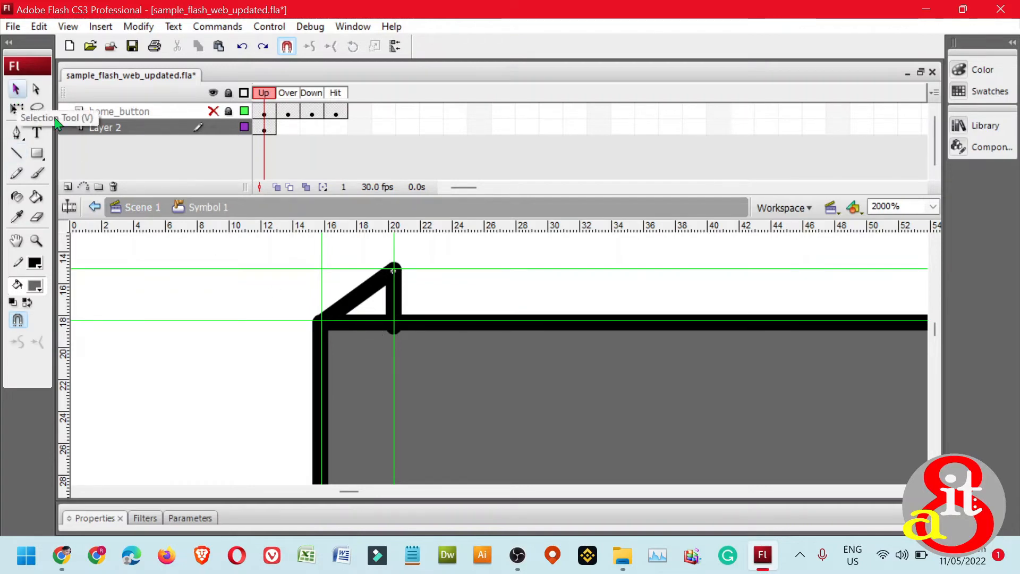
left_click(364, 331)
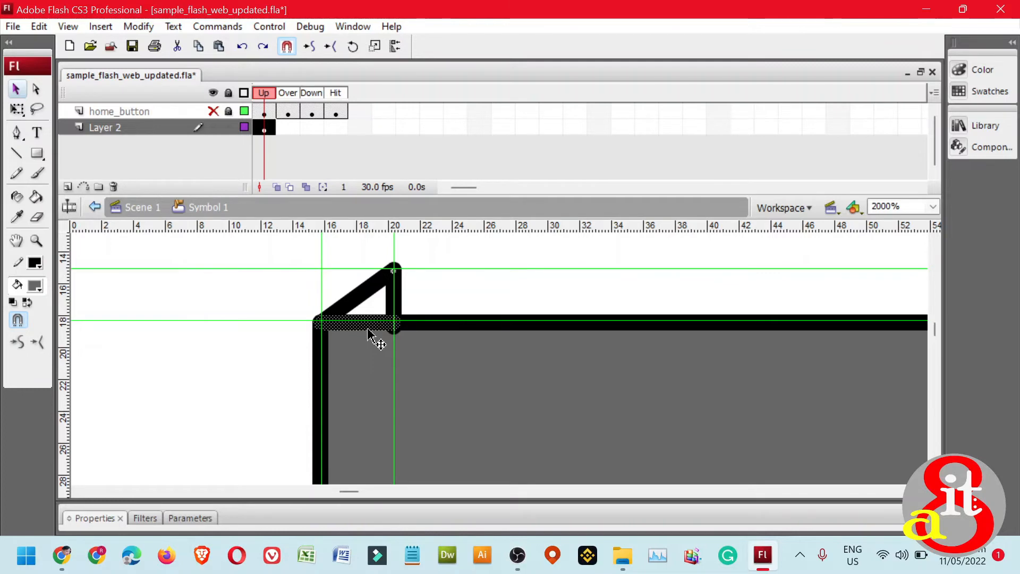
key("Delete")
left_click(391, 331)
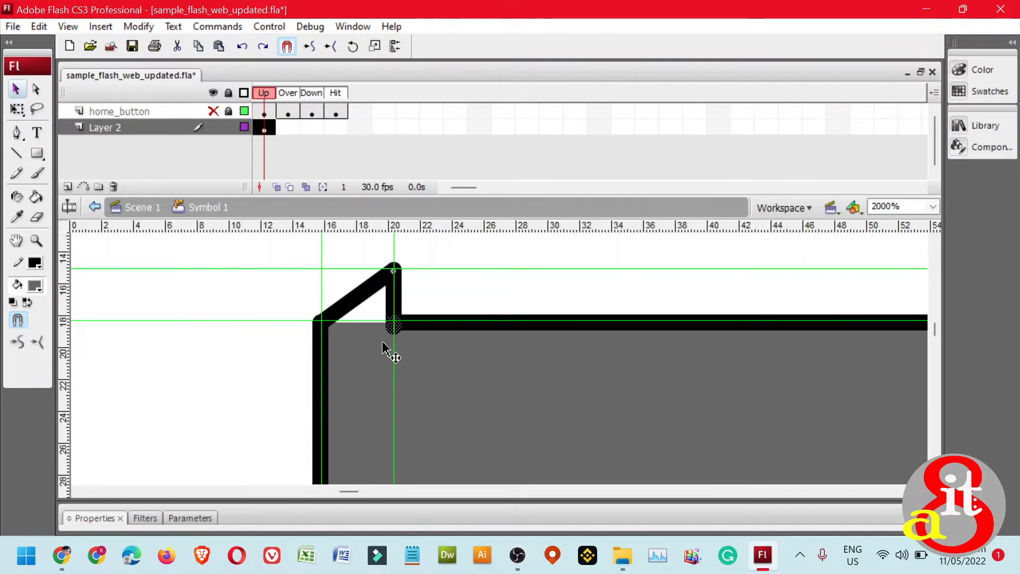
key("Delete")
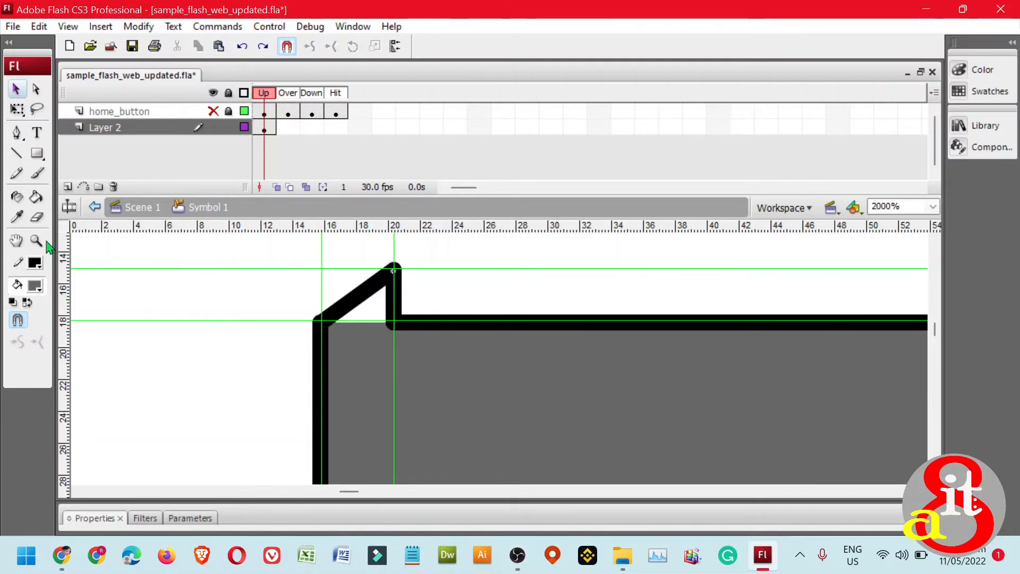
- Fill the triangular corner area of the shadow with the Paint Bucket
left_click(36, 198)
left_click(370, 298)
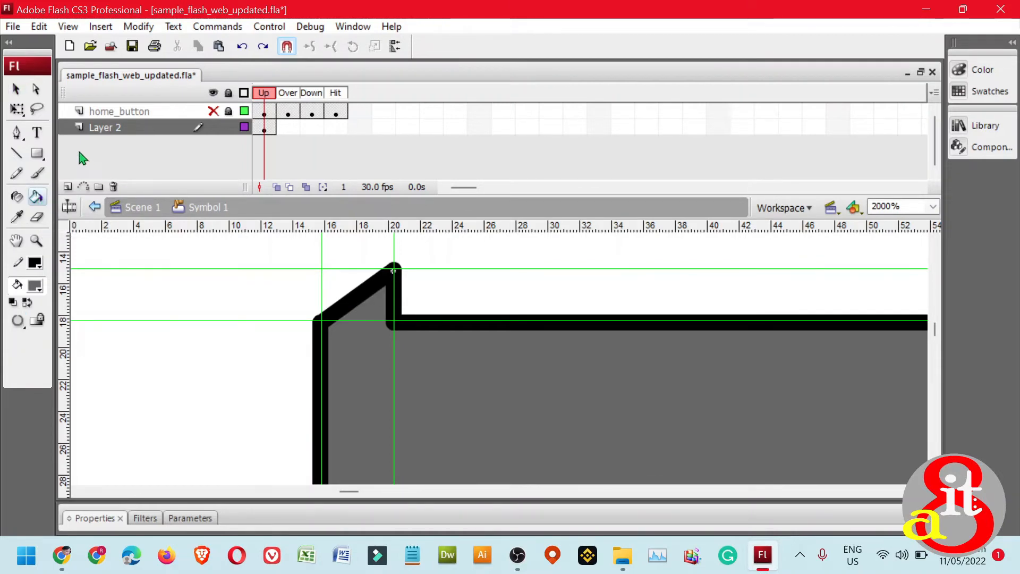
- Show the home_button layer again
left_click(16, 89)
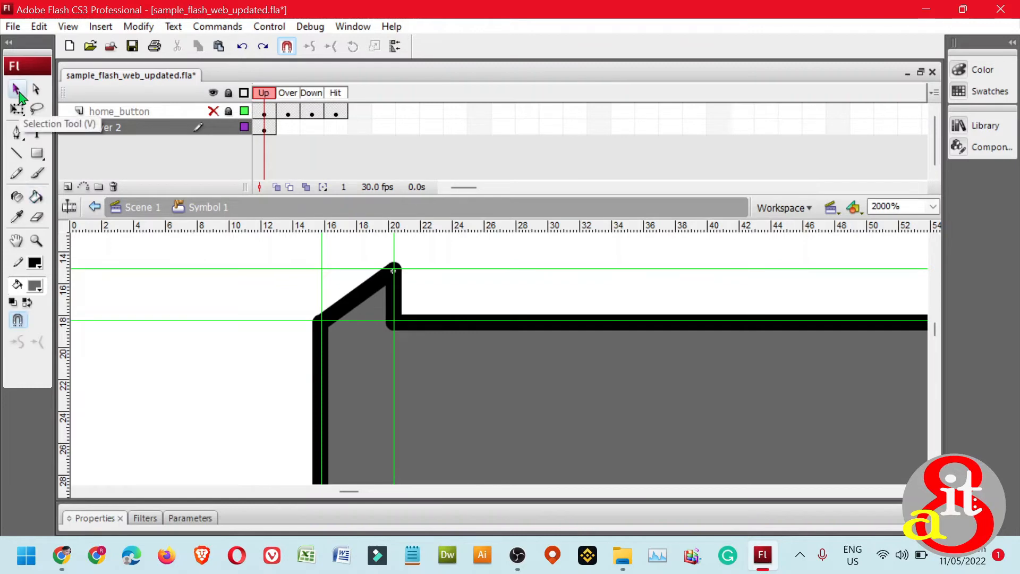
left_click(213, 113)
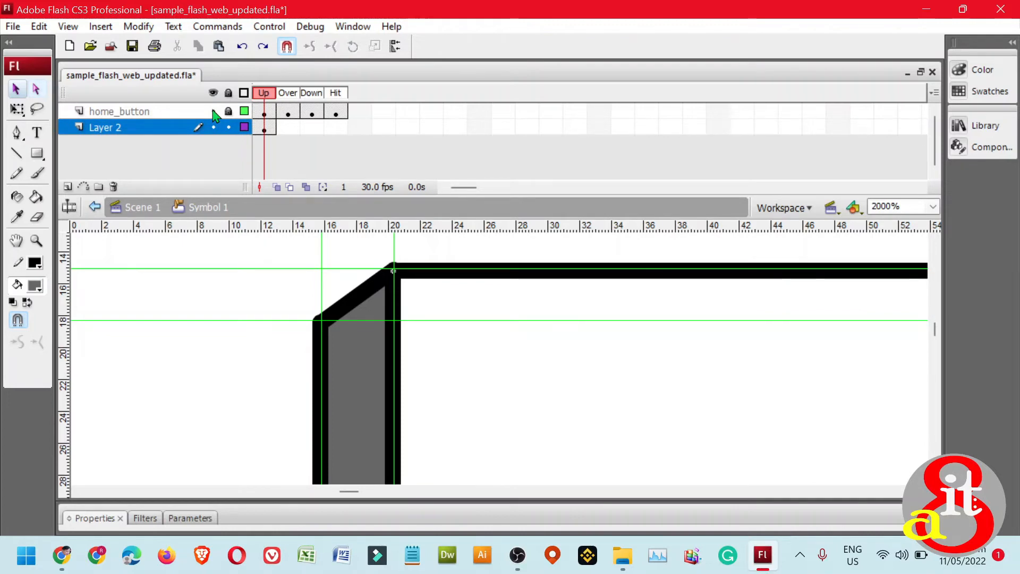
left_click(213, 112)
left_click(215, 114)
- Insert a keyframe in Layer 2's Hit frame
key("ctrl+minus")
key("ctrl+minus")
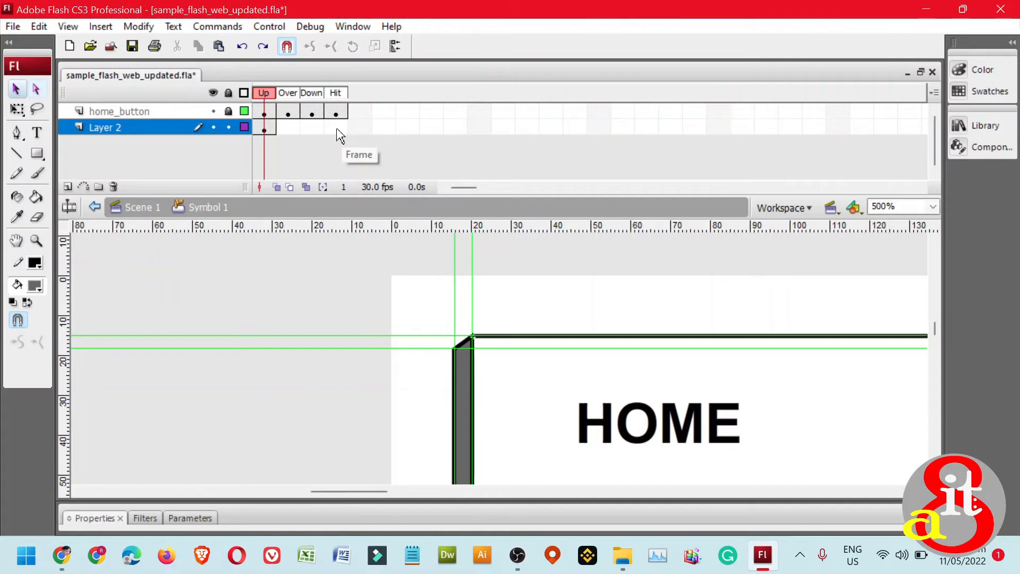
left_click(337, 128)
right_click(336, 130)
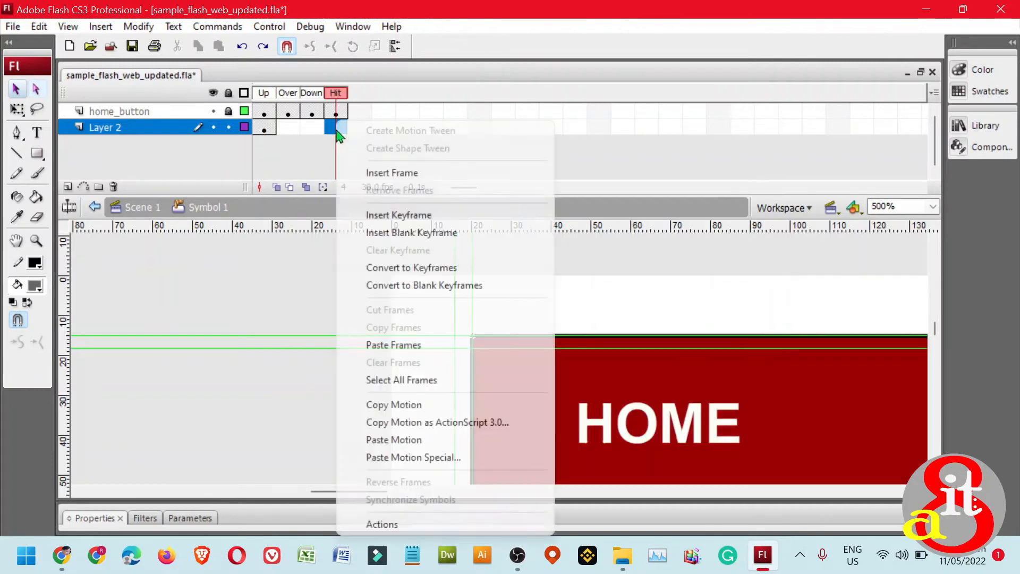
left_click(396, 215)
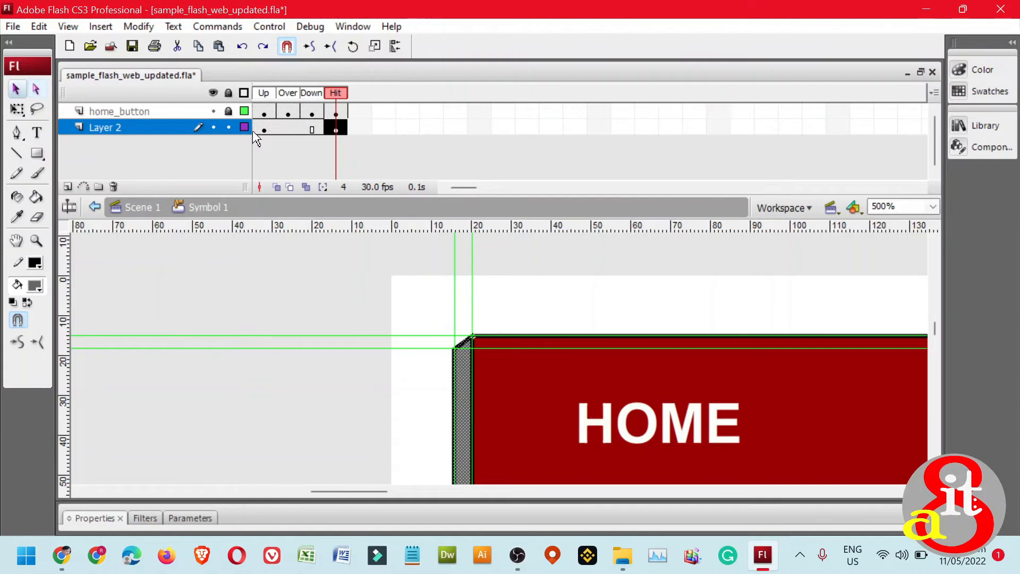
- Test the movie and check the HOME button's shadow and states in the maximized preview window
key("ctrl+Return")
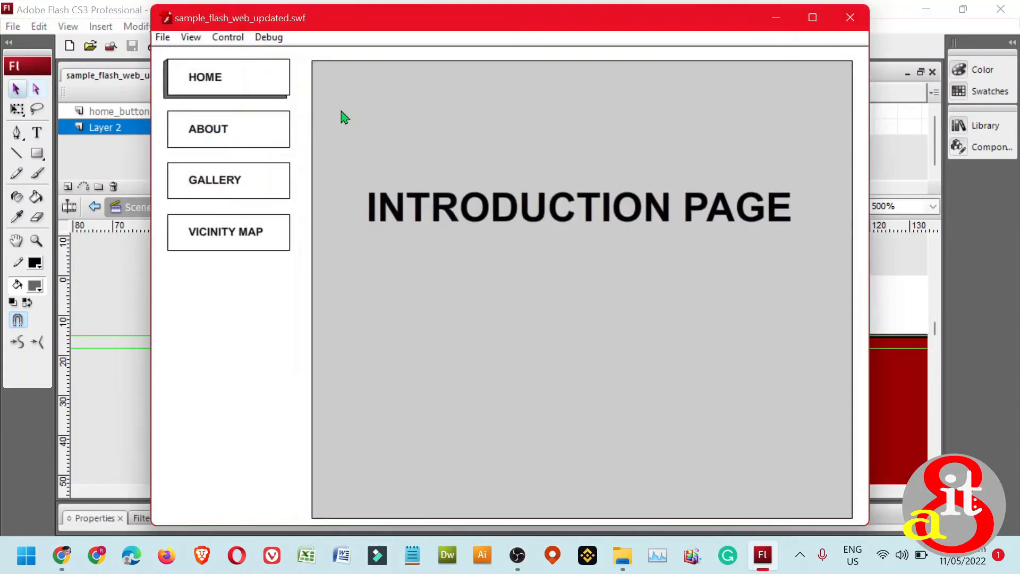
left_click(813, 17)
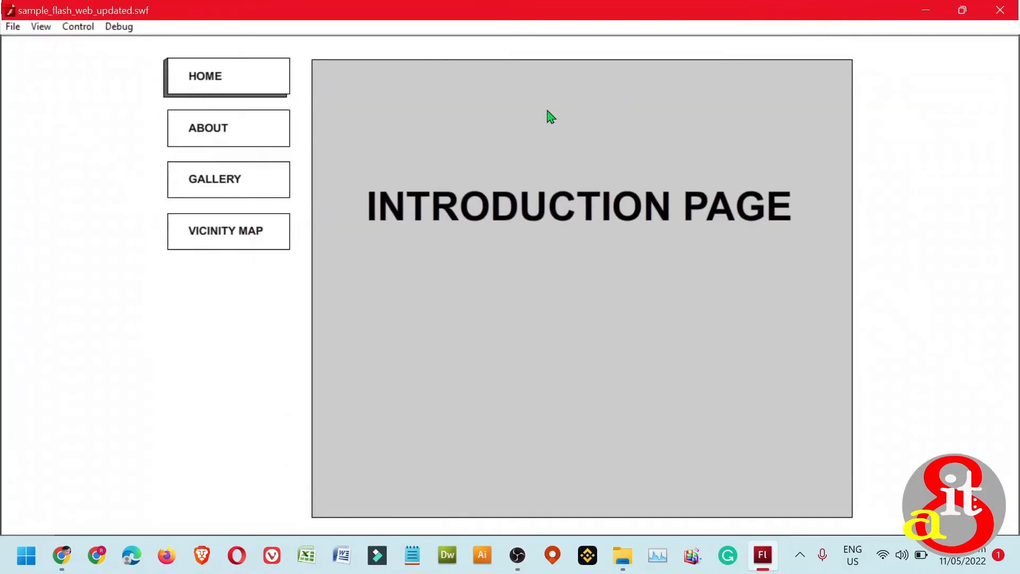
right_click(523, 123)
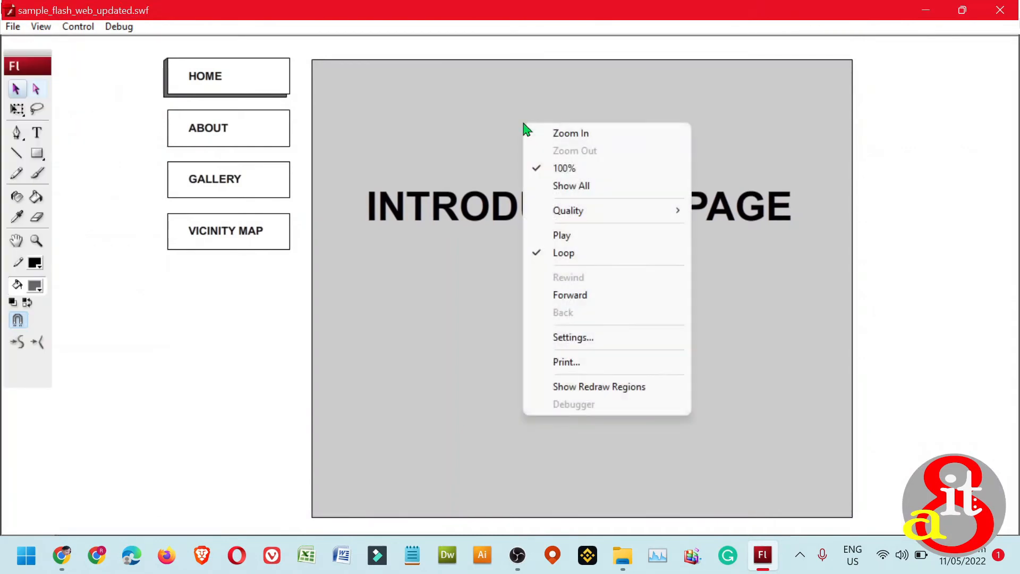
left_click(607, 189)
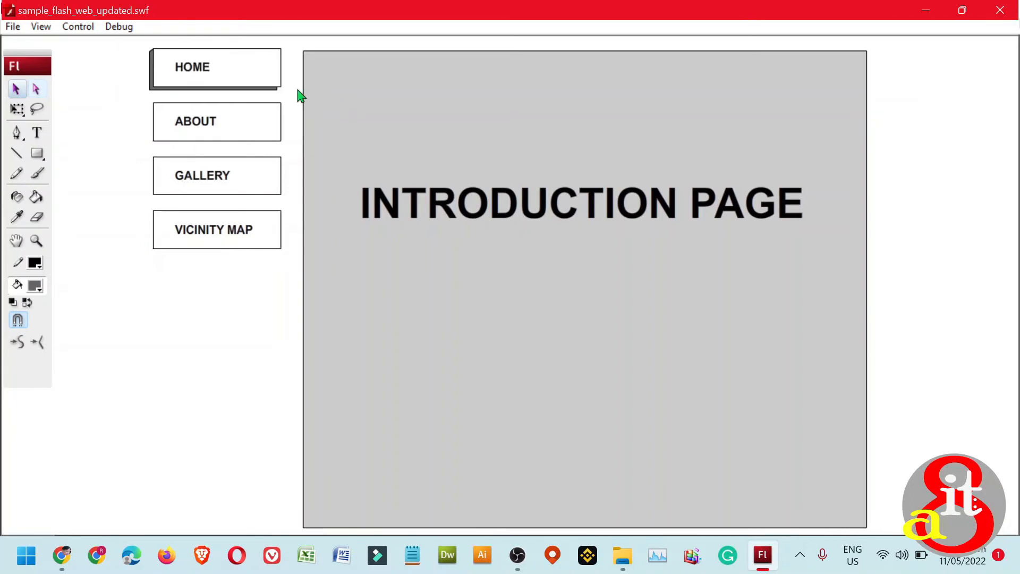
left_click(267, 80)
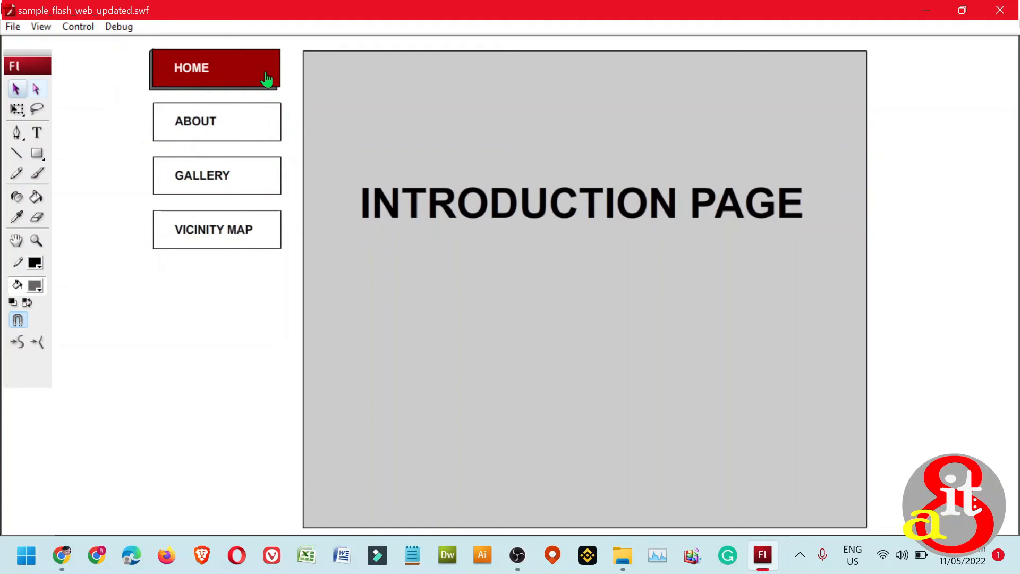
left_click(267, 80)
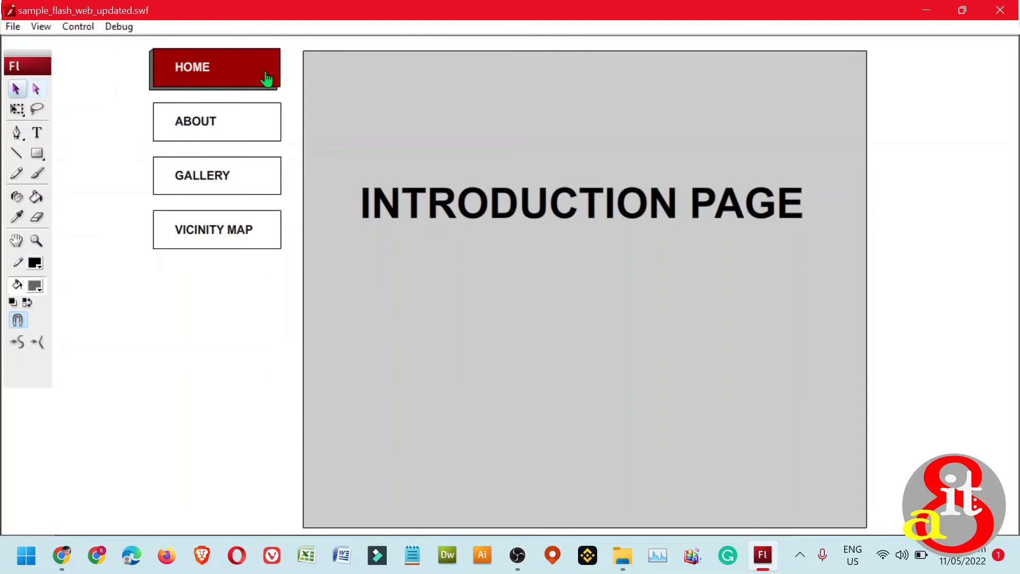
left_click(266, 79)
left_click(266, 80)
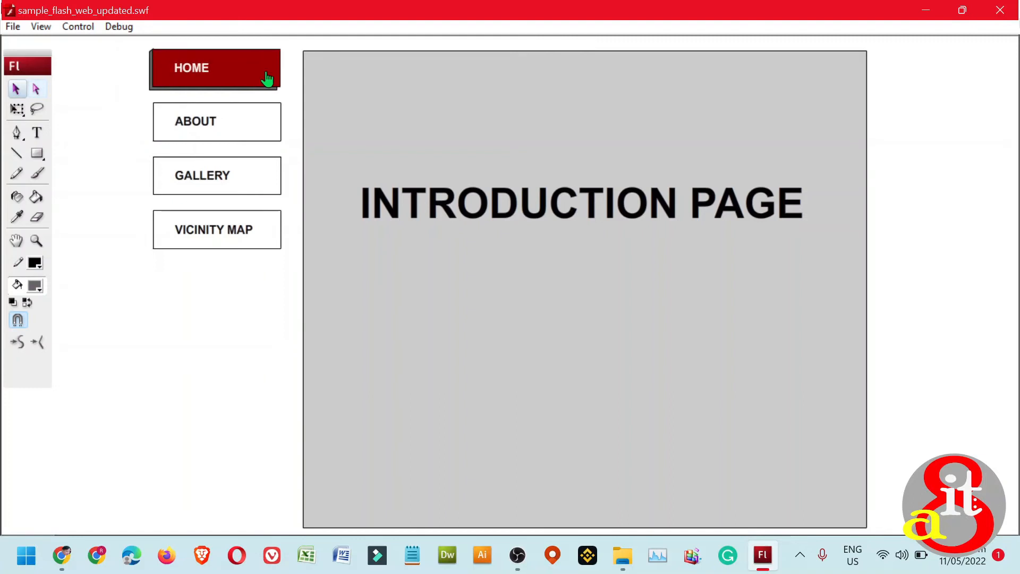
left_click(267, 79)
left_click(266, 80)
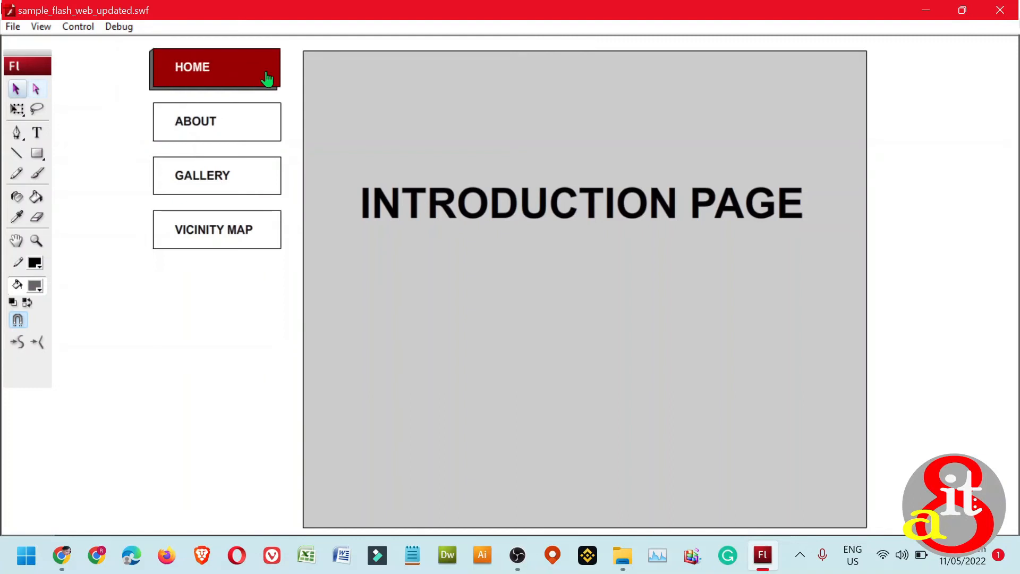
left_click(267, 79)
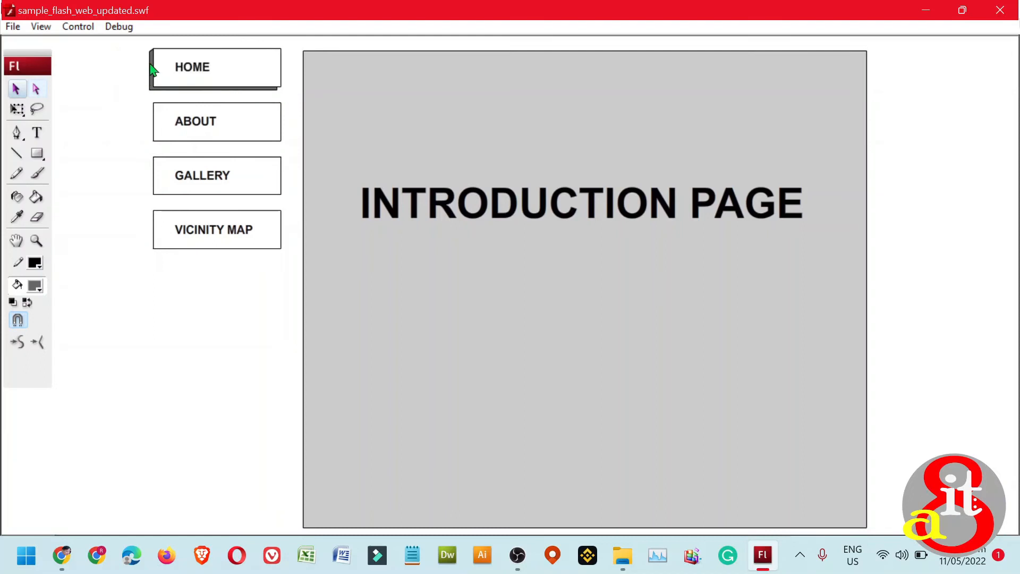
left_click(1000, 10)
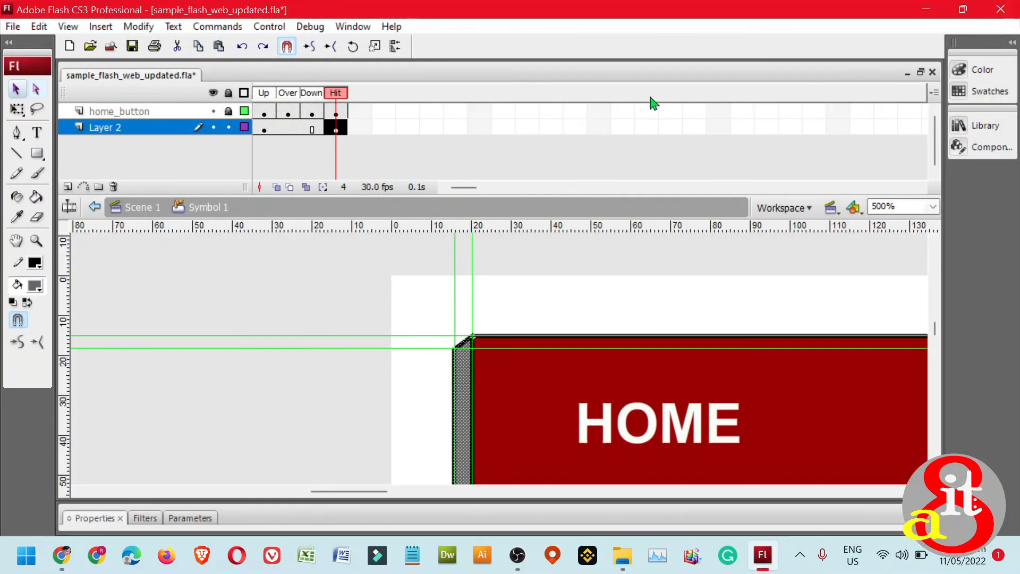
- Remove Layer 2's frames from Over through Hit so the shadow exists only in the Up frame
left_click(286, 129)
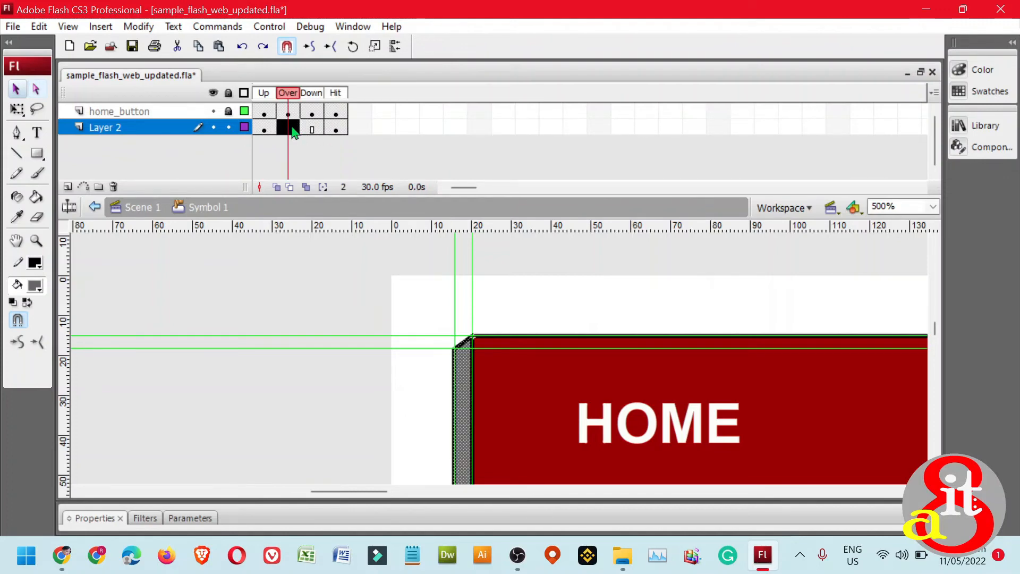
left_click(335, 127, "shift")
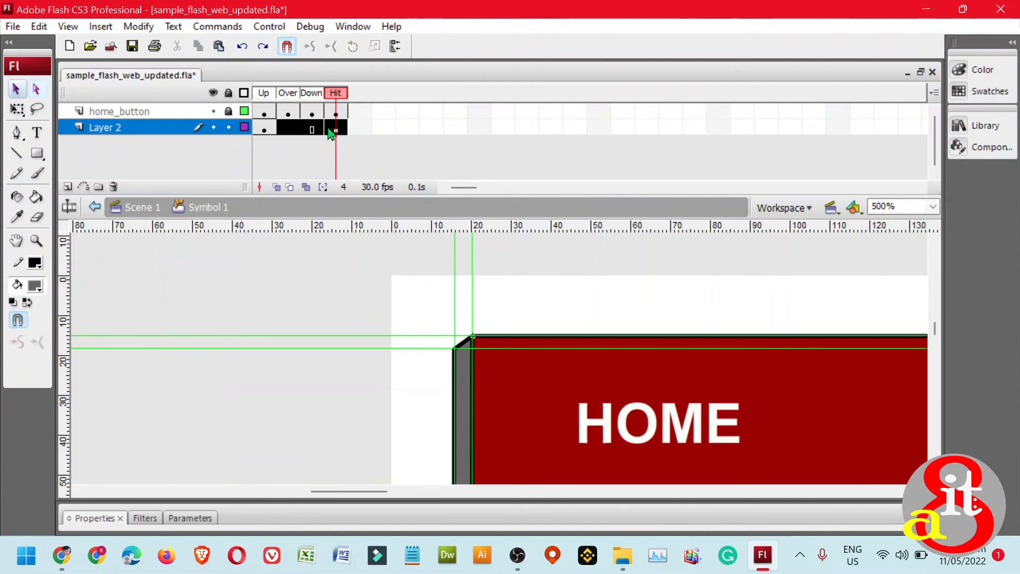
right_click(329, 129)
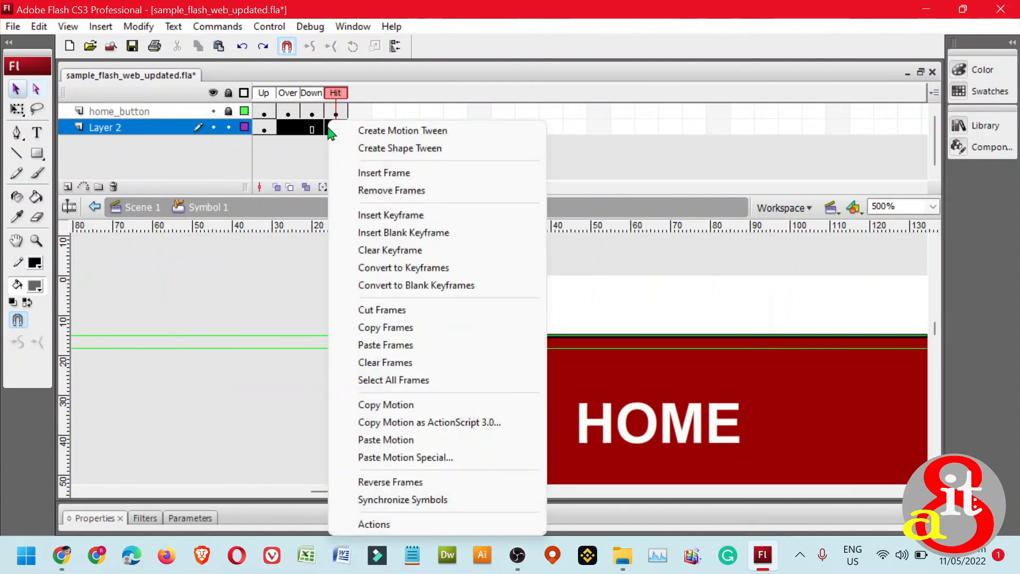
left_click(381, 192)
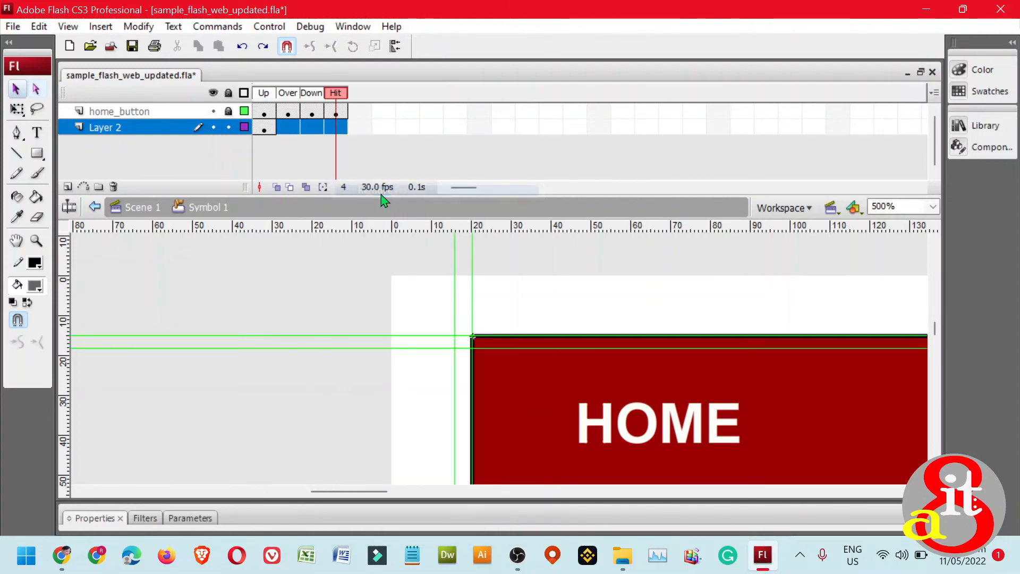
- Delete the black outline around the grey shadow shape in Layer 2
left_click(264, 130)
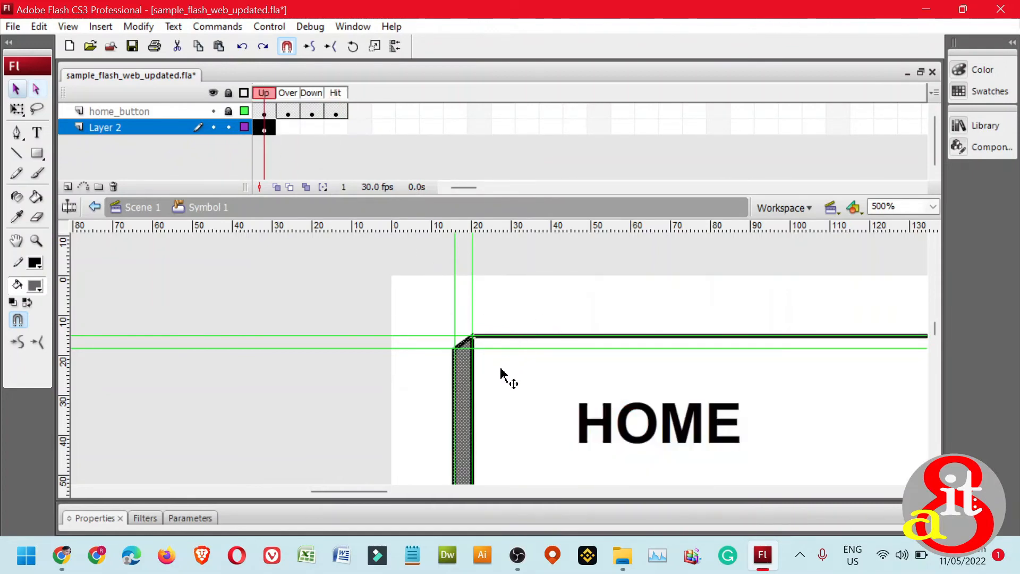
key("h")
left_click_drag(433, 360, 306, 231)
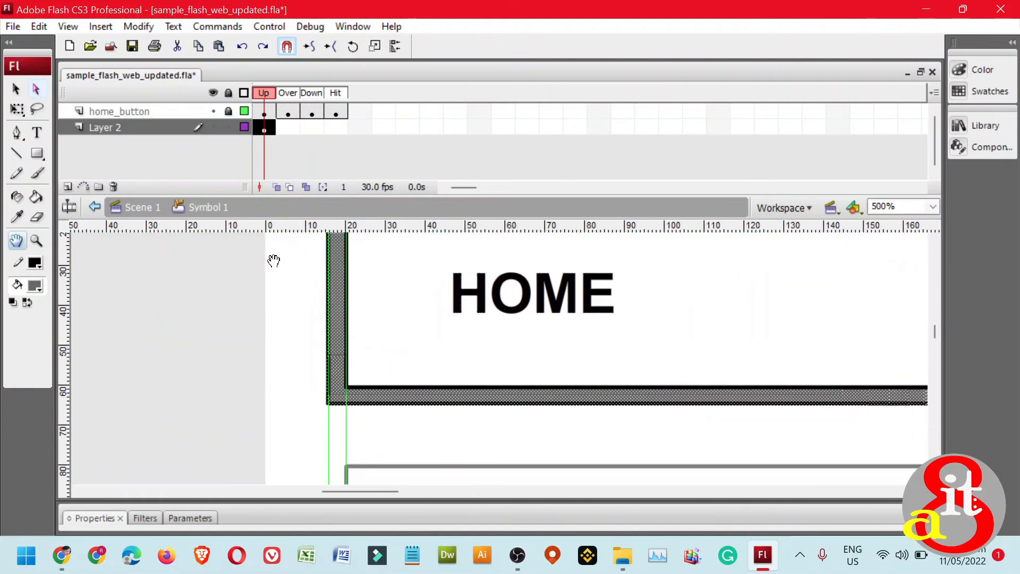
left_click_drag(274, 262, 244, 298)
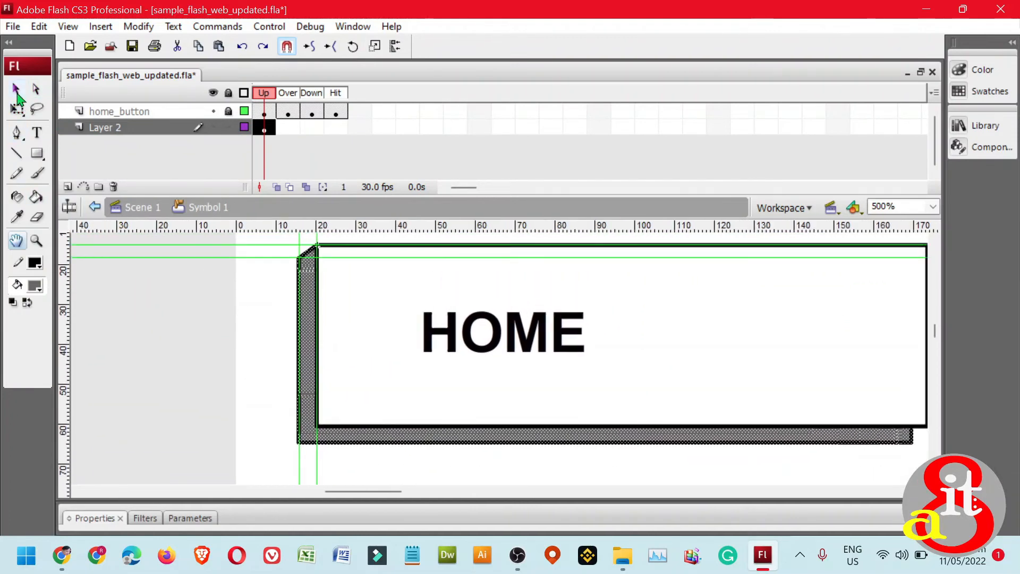
left_click(17, 92)
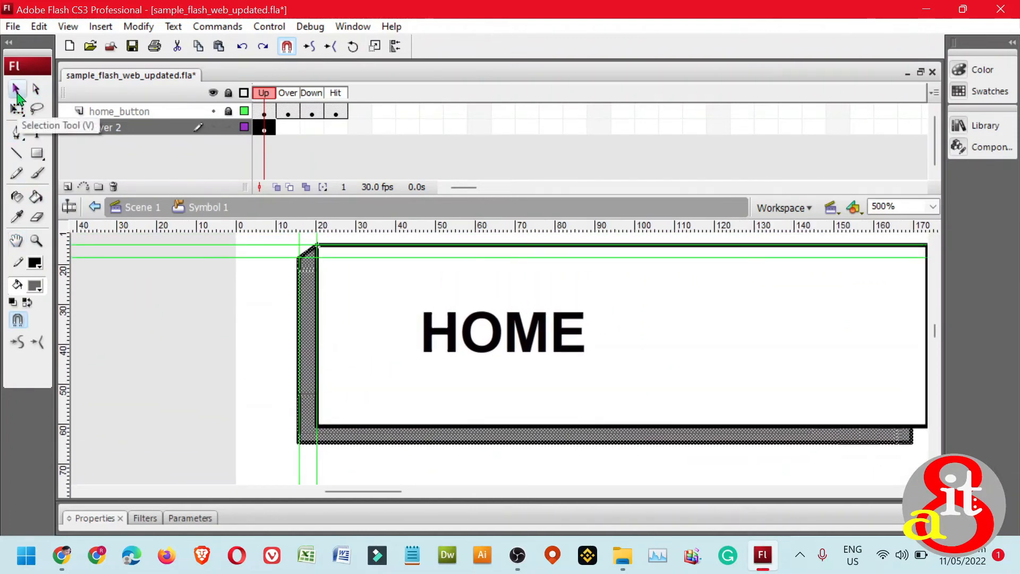
left_click(269, 376)
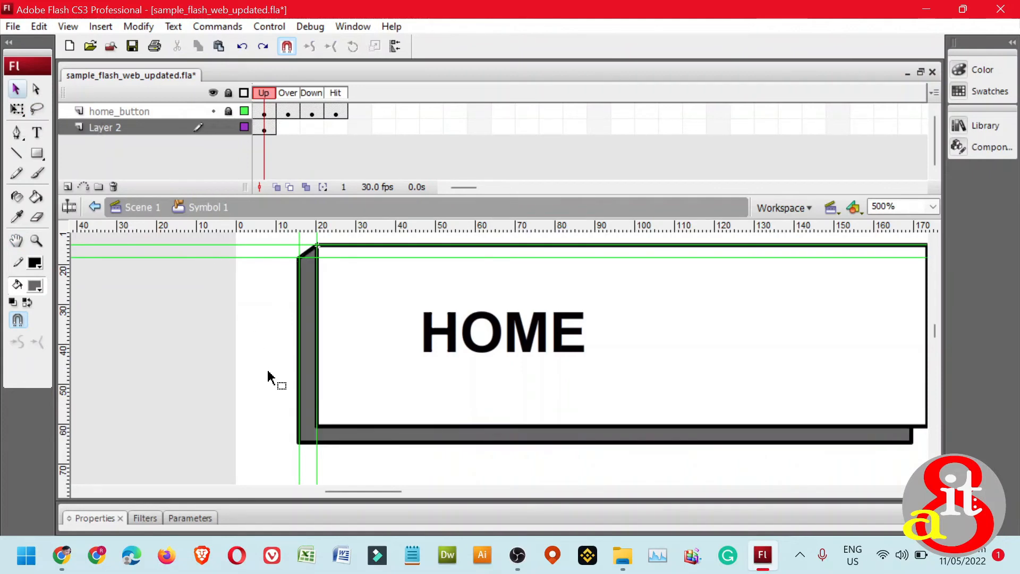
left_click(360, 444)
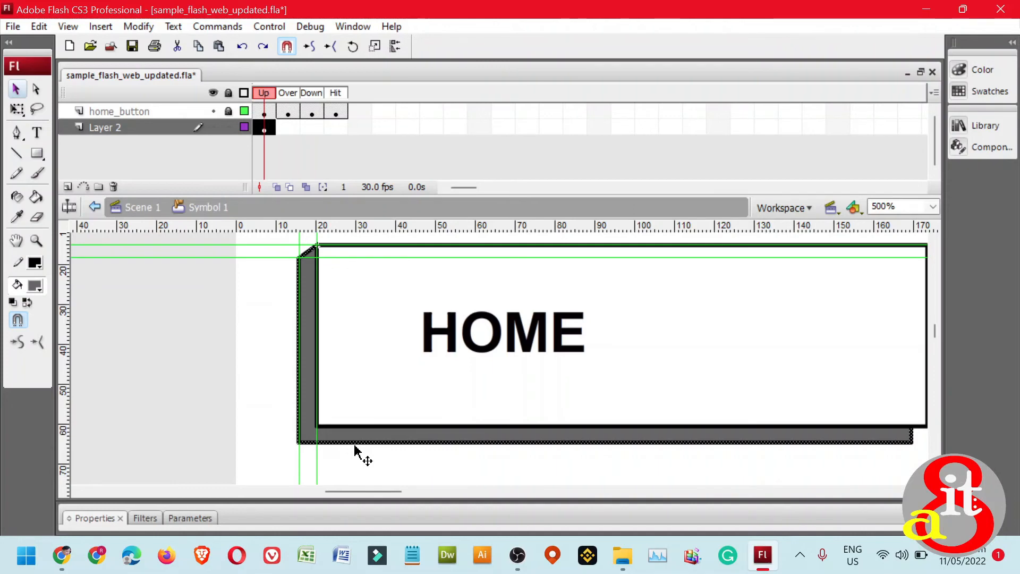
key("Delete")
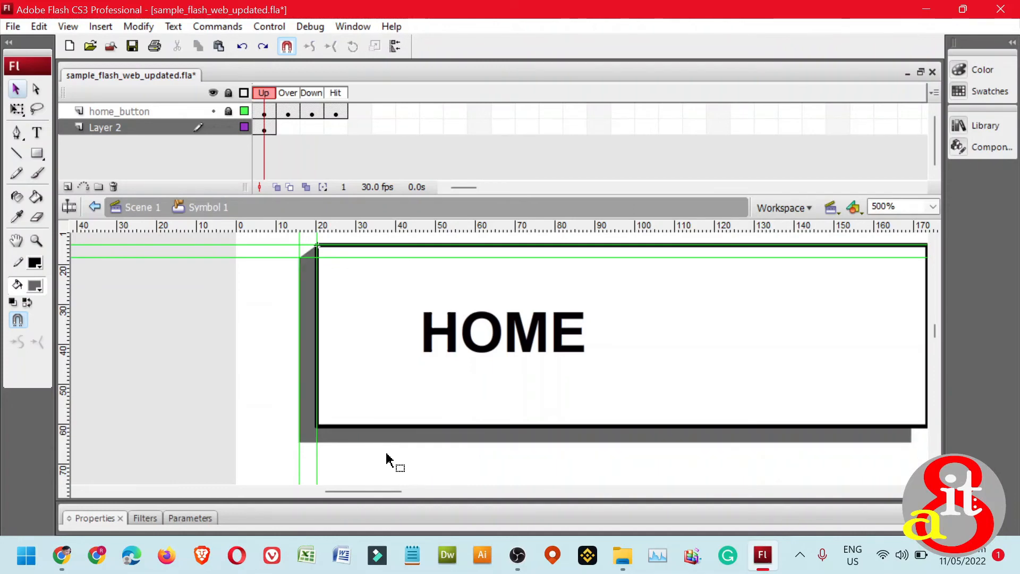
- Change the shadow's fill colour to a lighter grey
left_click(373, 441)
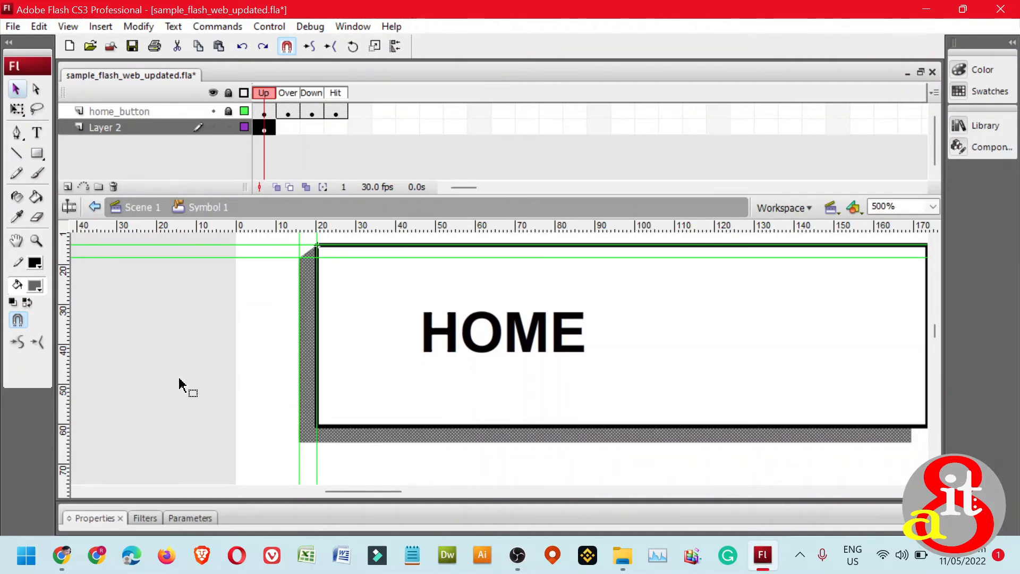
left_click(39, 288)
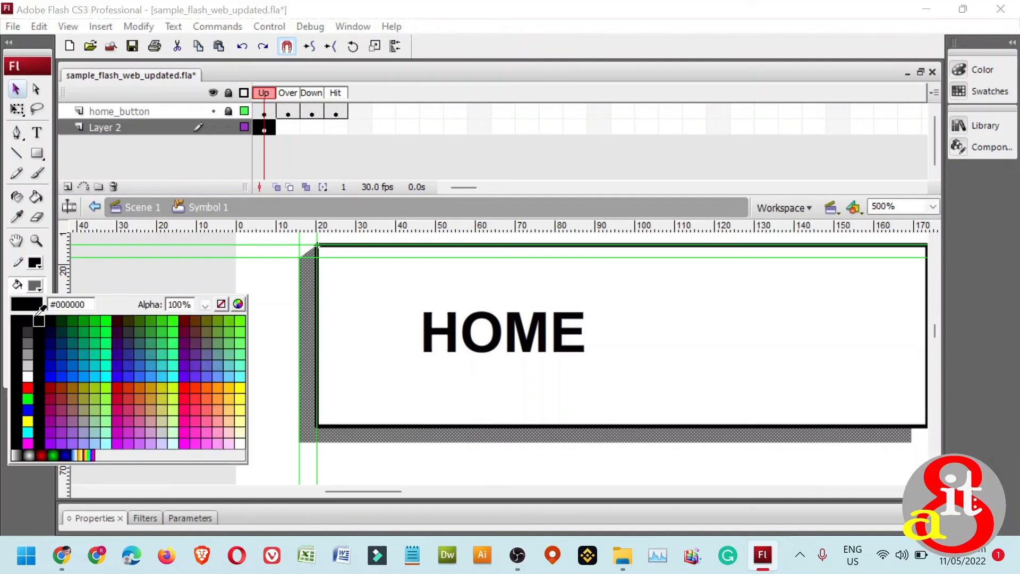
left_click(27, 364)
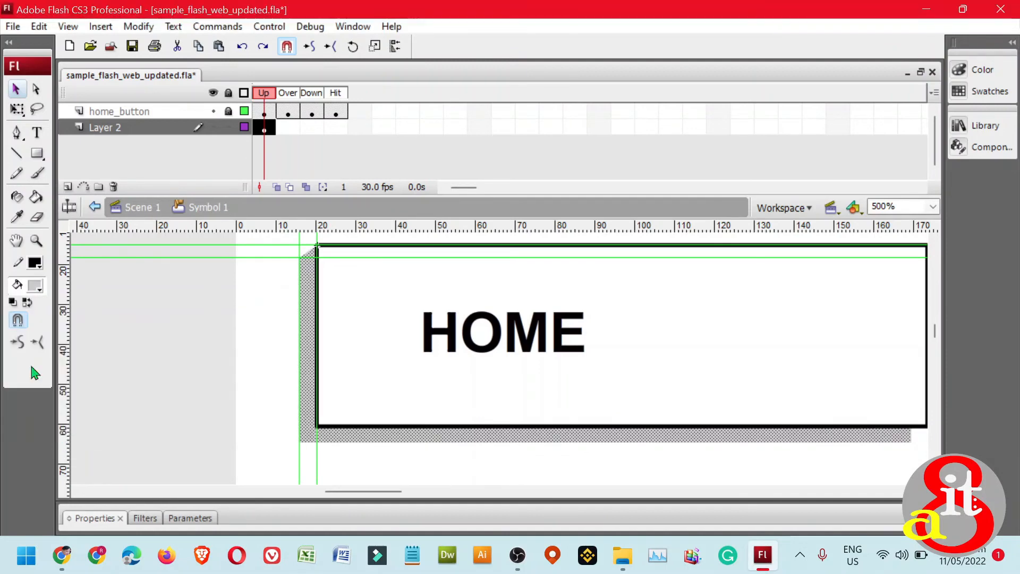
left_click(224, 364)
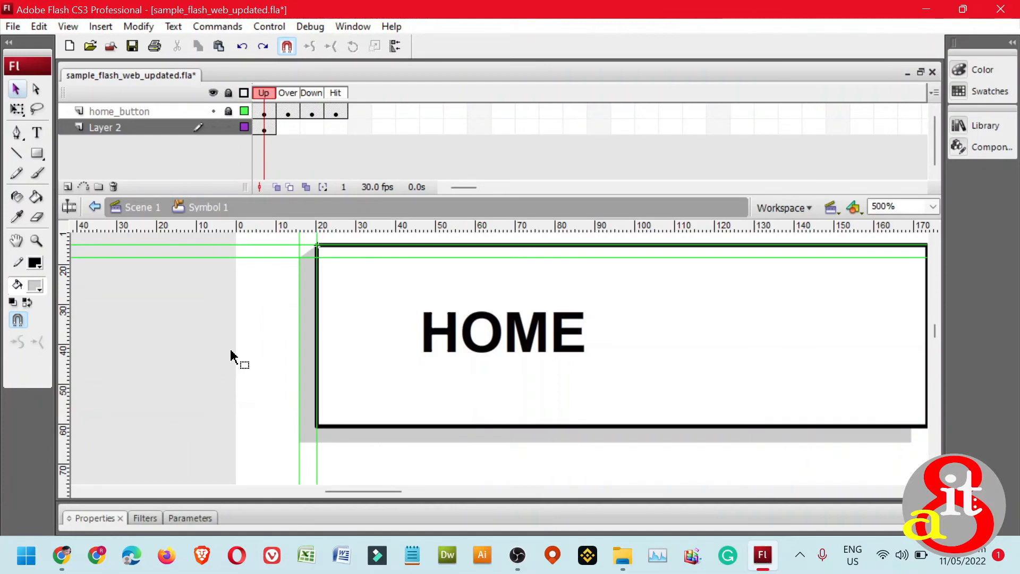
- Insert a keyframe in Layer 2's Hit frame so the shadow also defines the button's hit area
left_click(339, 127)
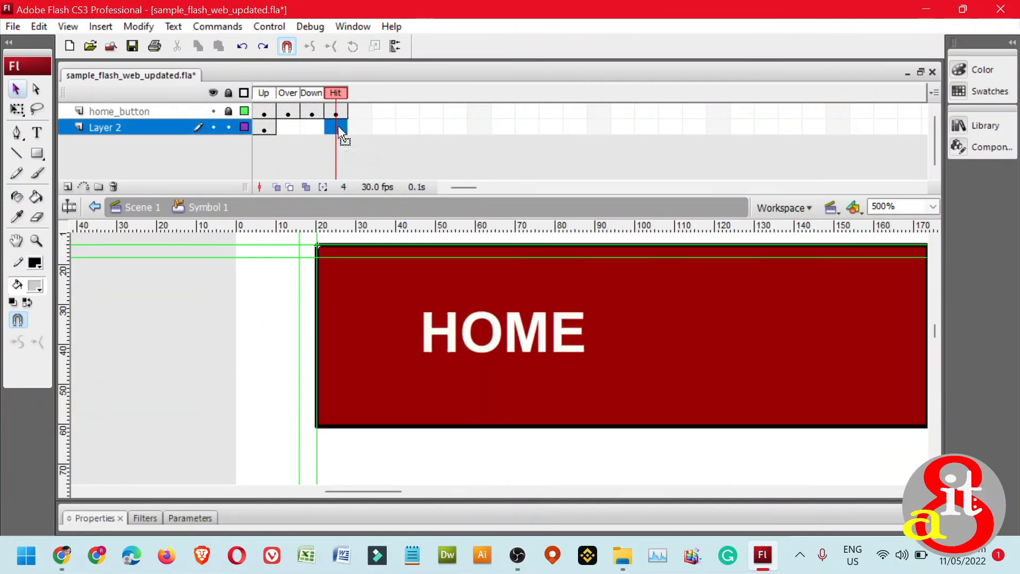
right_click(339, 127)
left_click(409, 215)
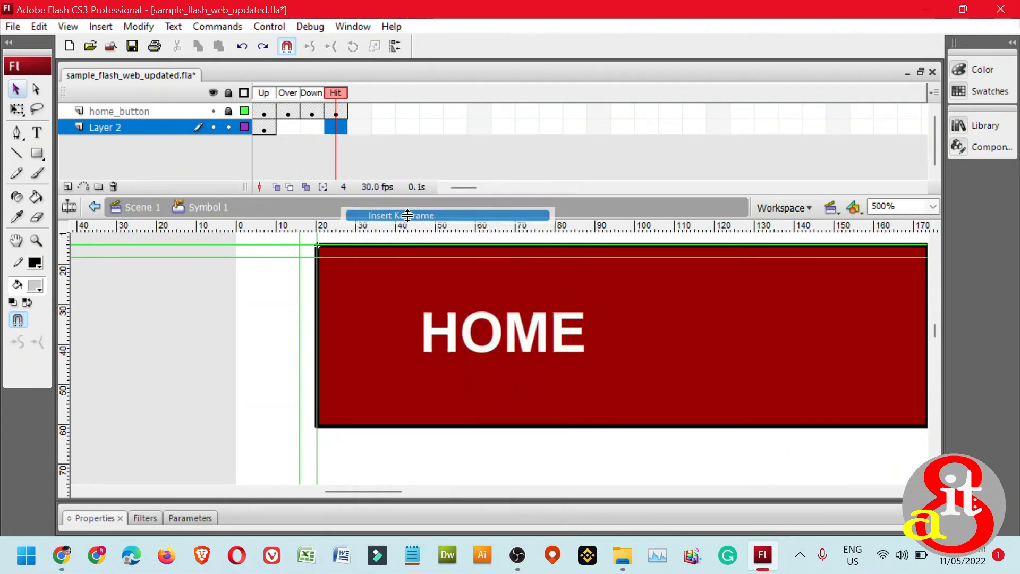
left_click(267, 355)
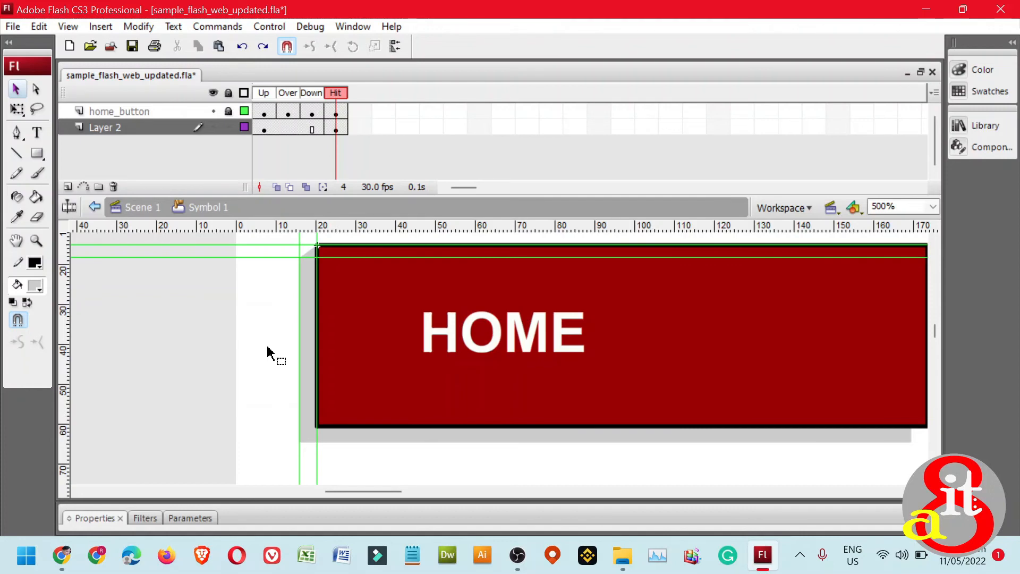
- Test the movie, zoom in to check the HOME button's shadow and rollover state, and return to Scene 1
key("ctrl+Return")
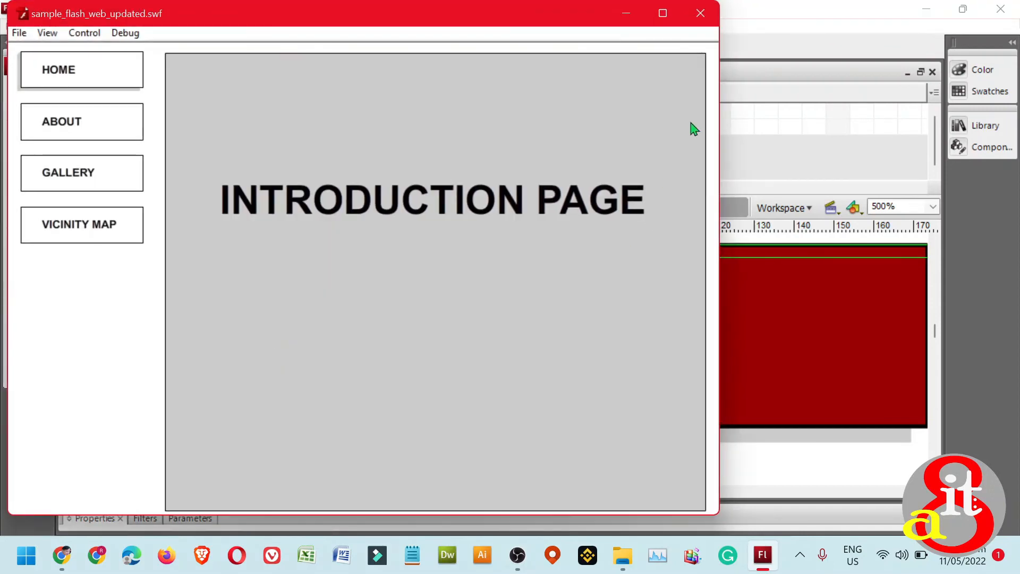
left_click(662, 12)
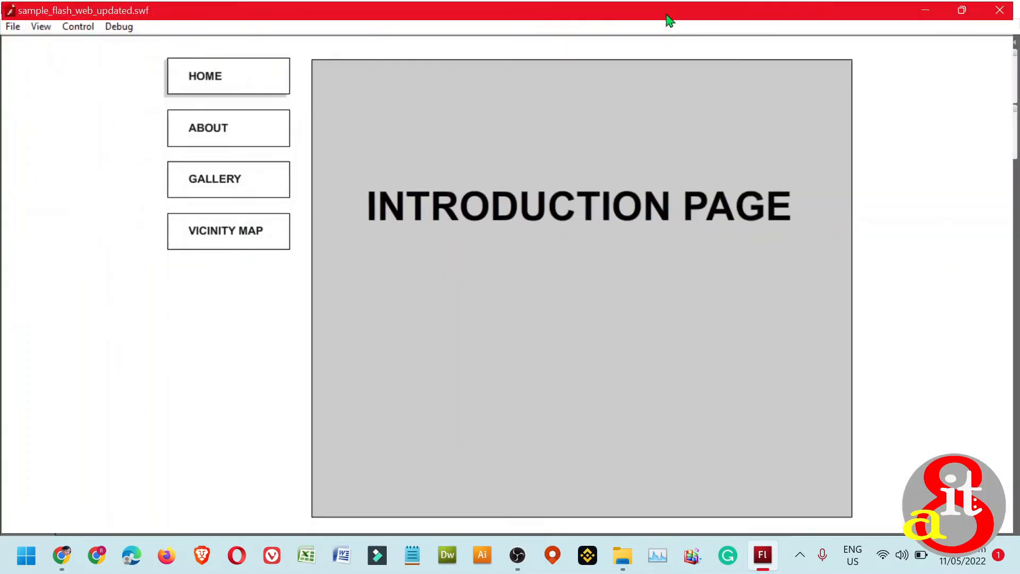
right_click(122, 76)
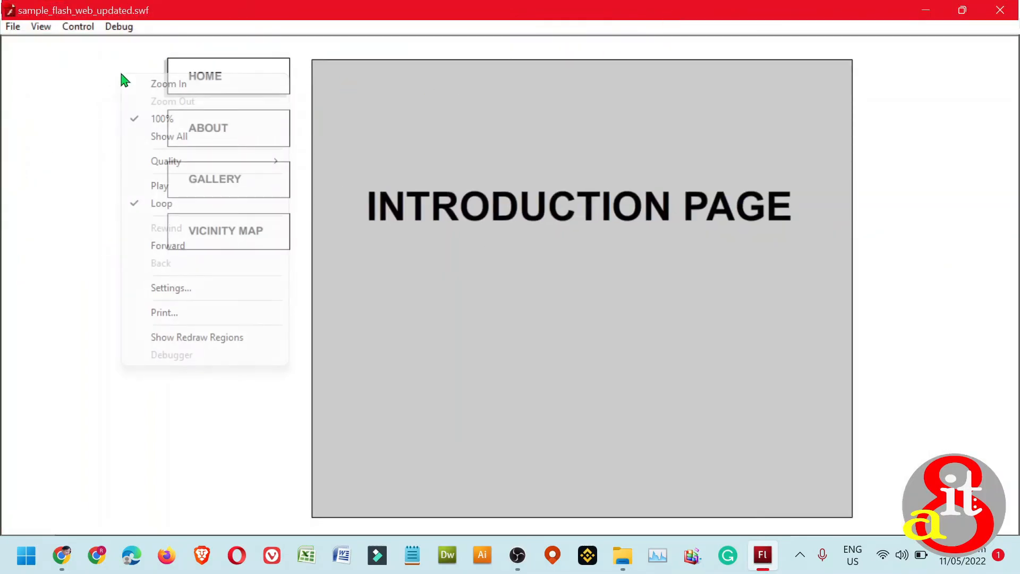
left_click(154, 84)
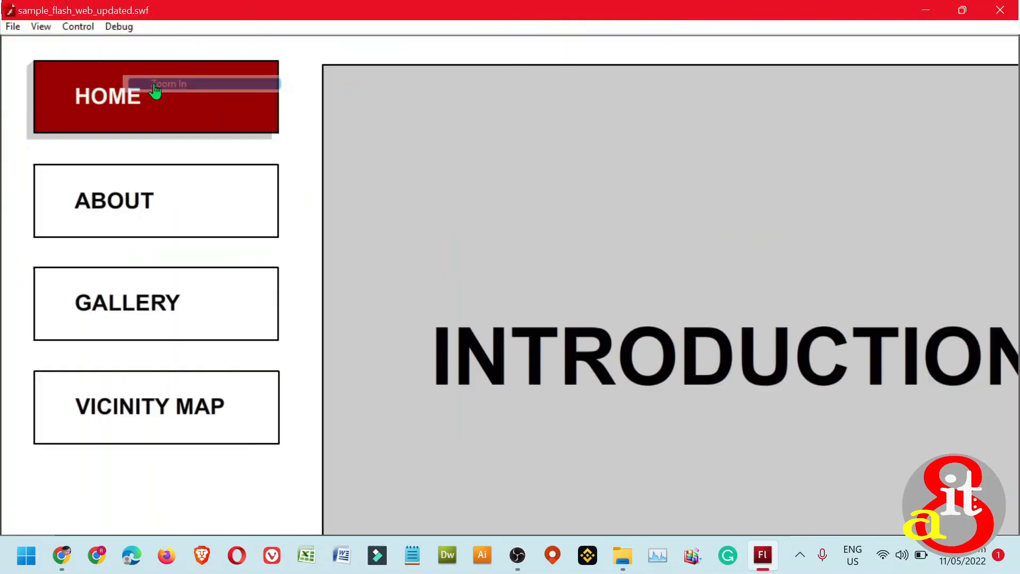
right_click(337, 151)
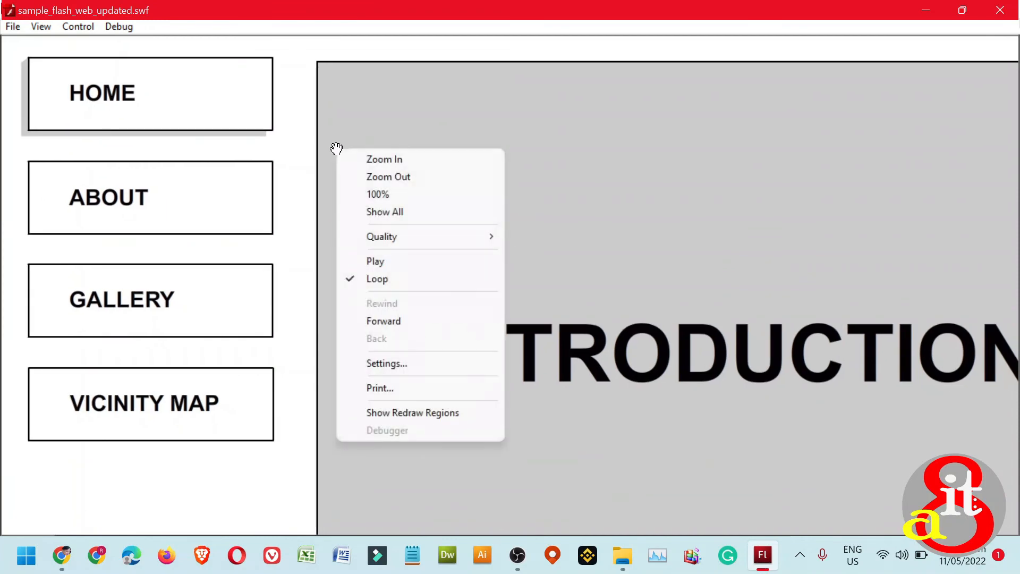
left_click(404, 163)
left_click_drag(415, 217, 688, 237)
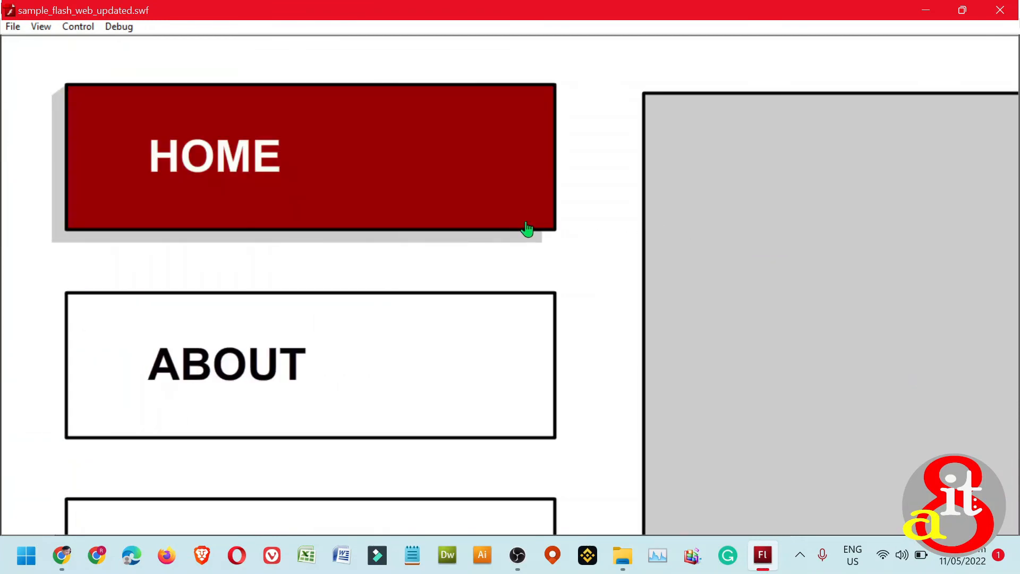
left_click(388, 177)
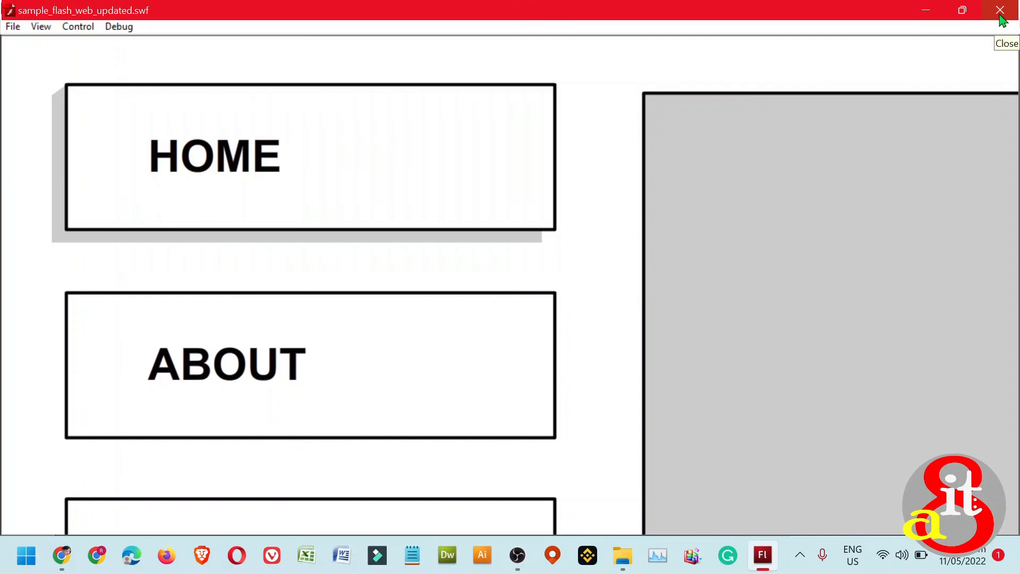
left_click(1001, 17)
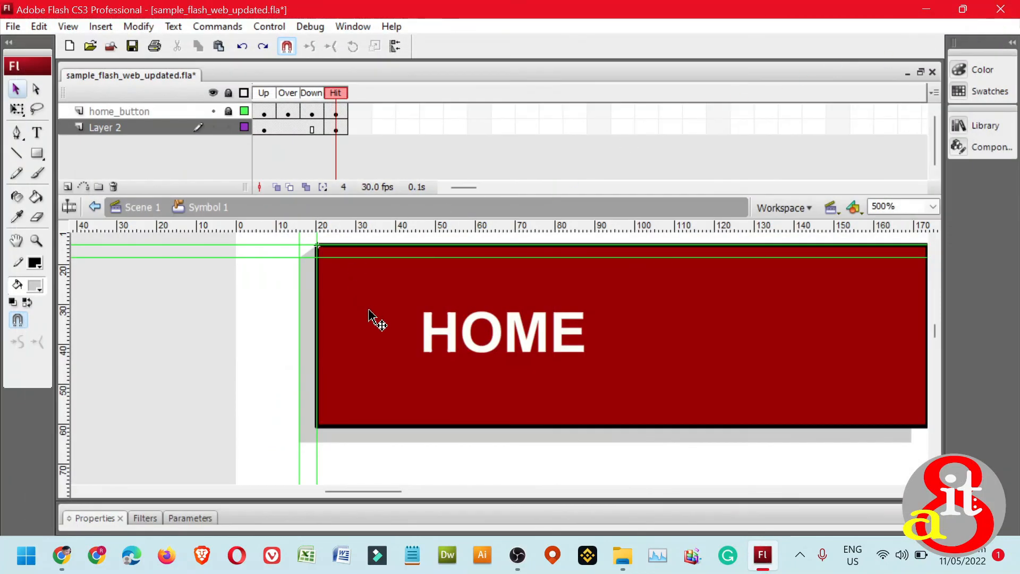
left_click(142, 208)
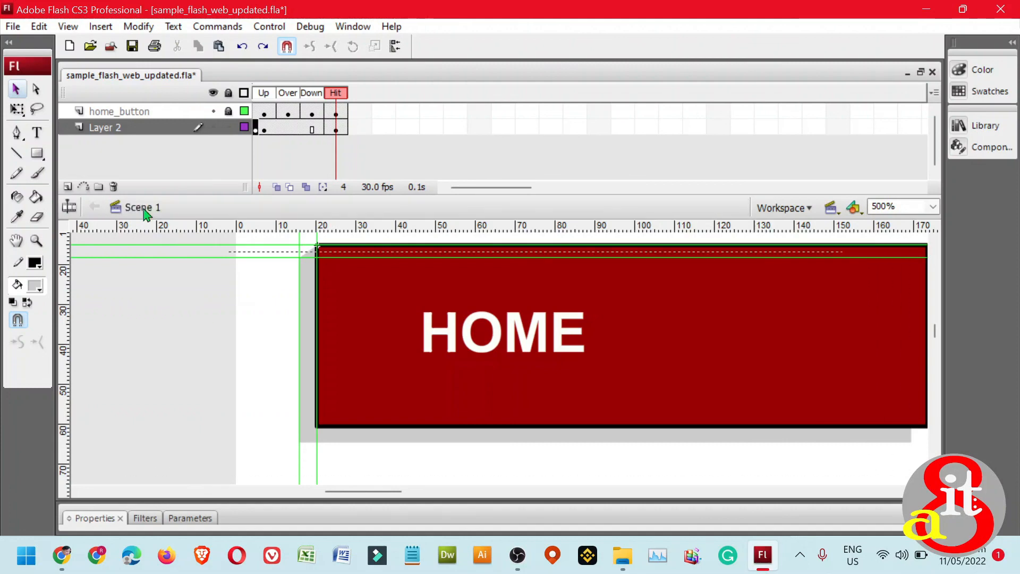